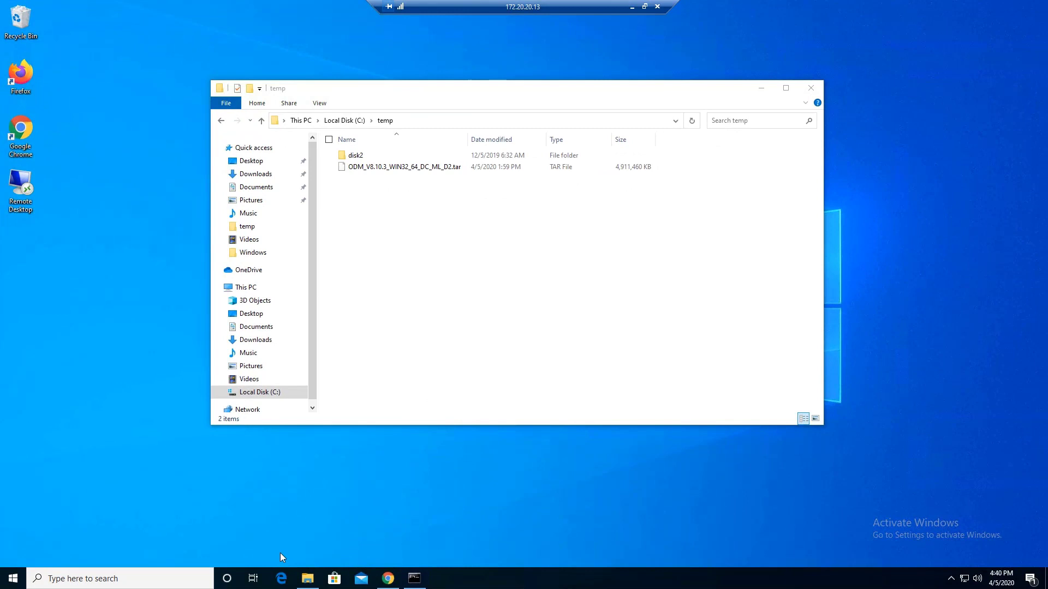
- Change into IBM\InstallationManager\eclipse\tools and launch the console with imcl -c
click(415, 575)
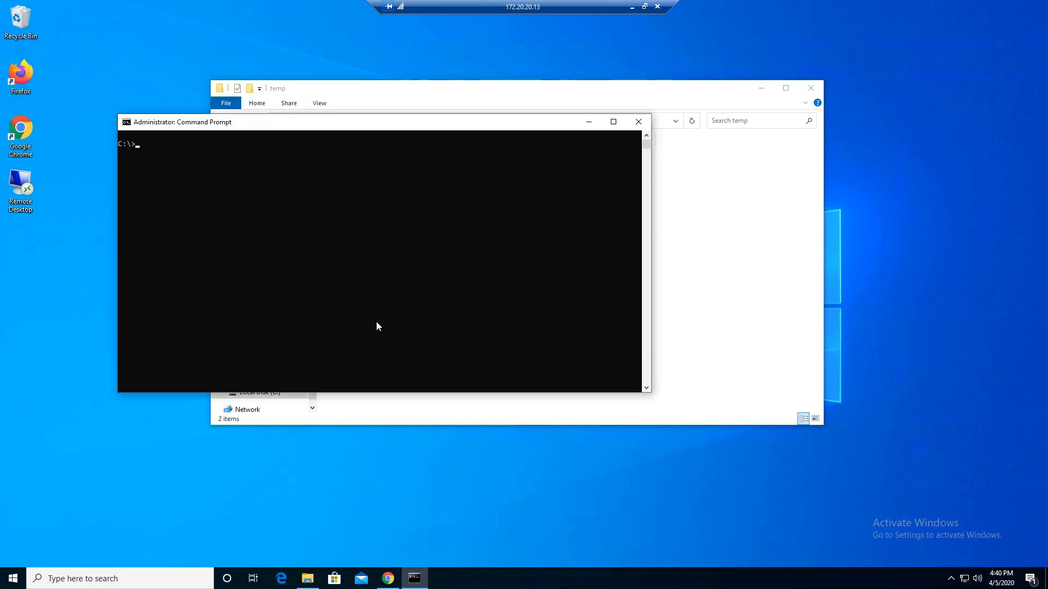
drag(375, 320, 376, 326)
key(Escape)
text(cd IBM\)
text(I)
key(Tab)
text(\)
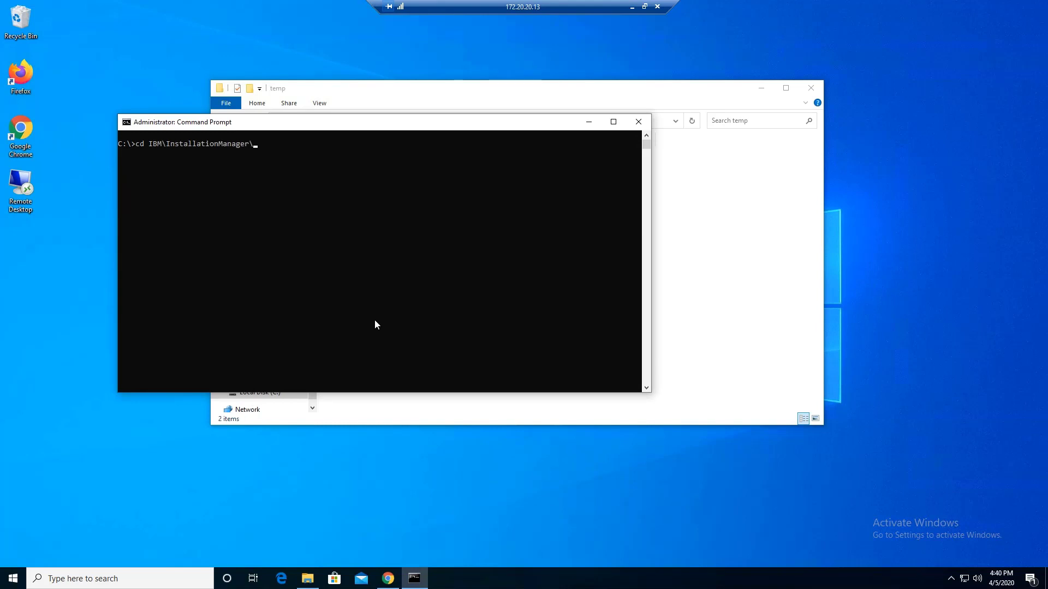
text(ec)
text(lipse\ato)
key(BackSpace)
key(BackSpace)
key(BackSpace)
text(tools)
key(Return)
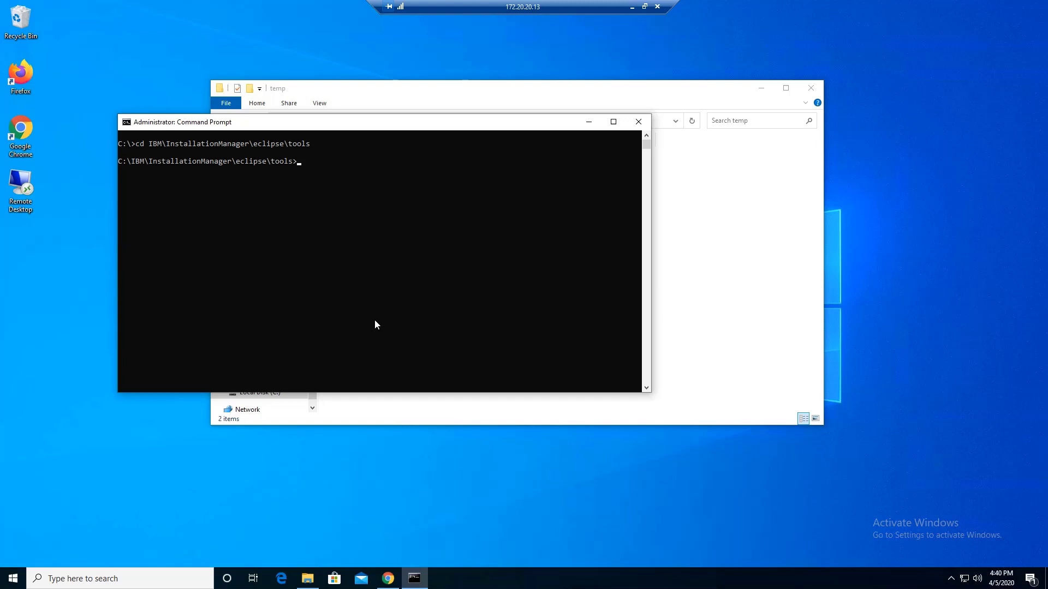
text(im)
text(cl)
text( -c)
key(Return)
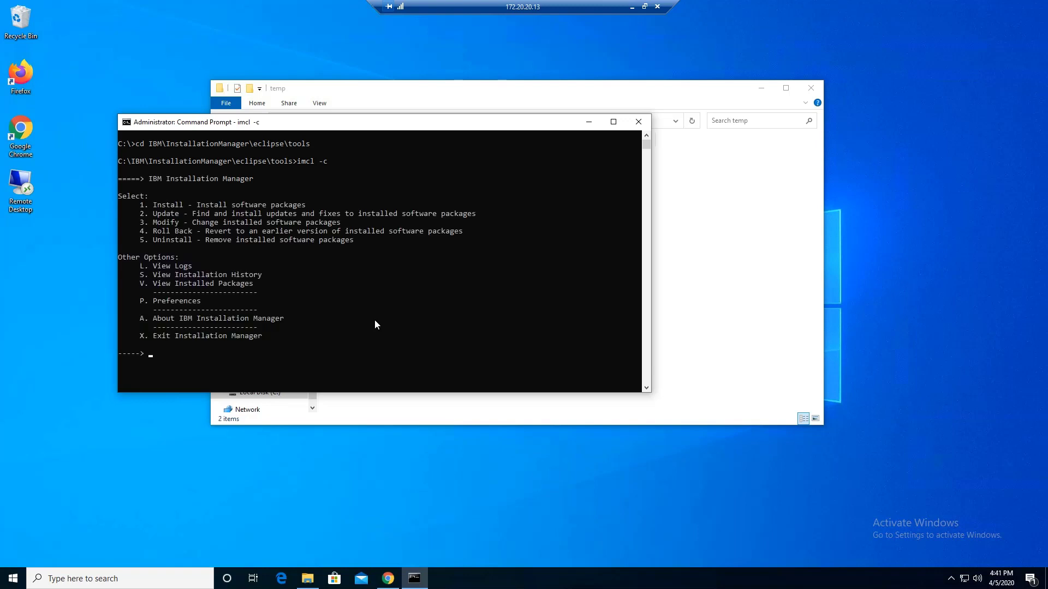
- Go to Preferences > Repositories and start adding a new repository
text(P)
key(Return)
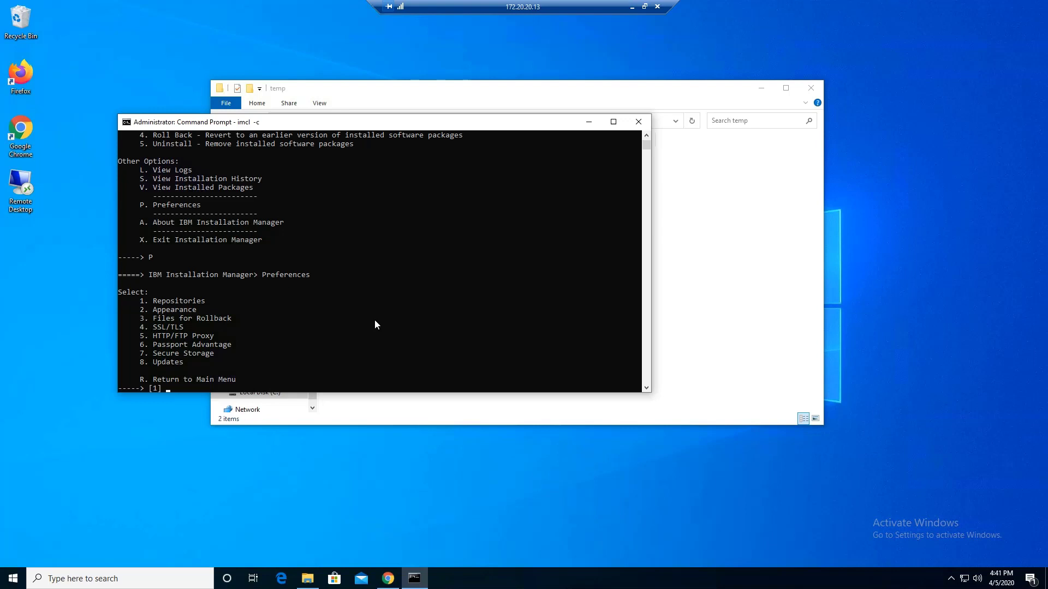
text(1)
key(Return)
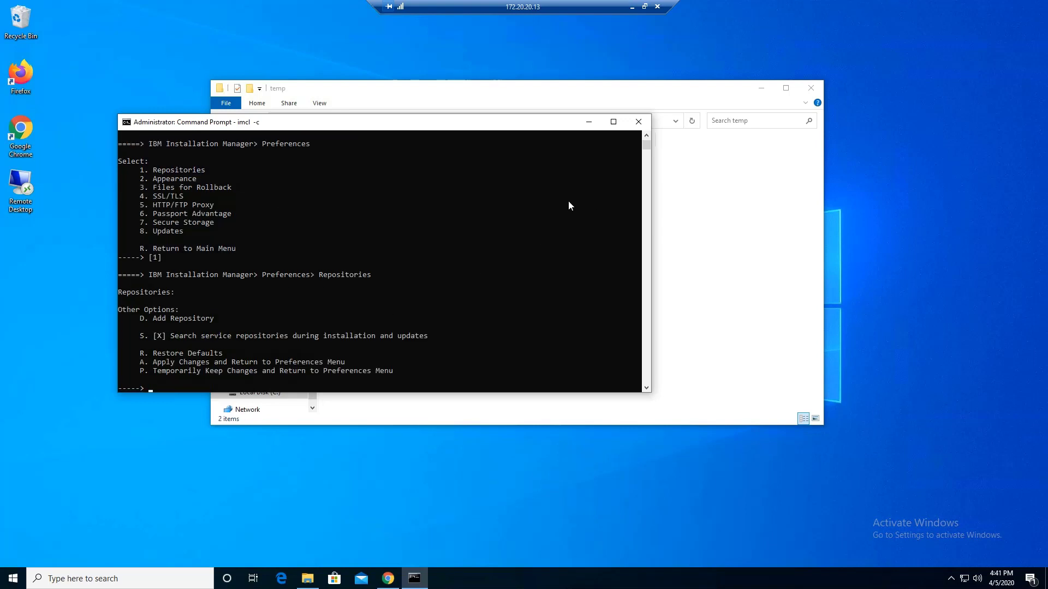
text(D)
key(Return)
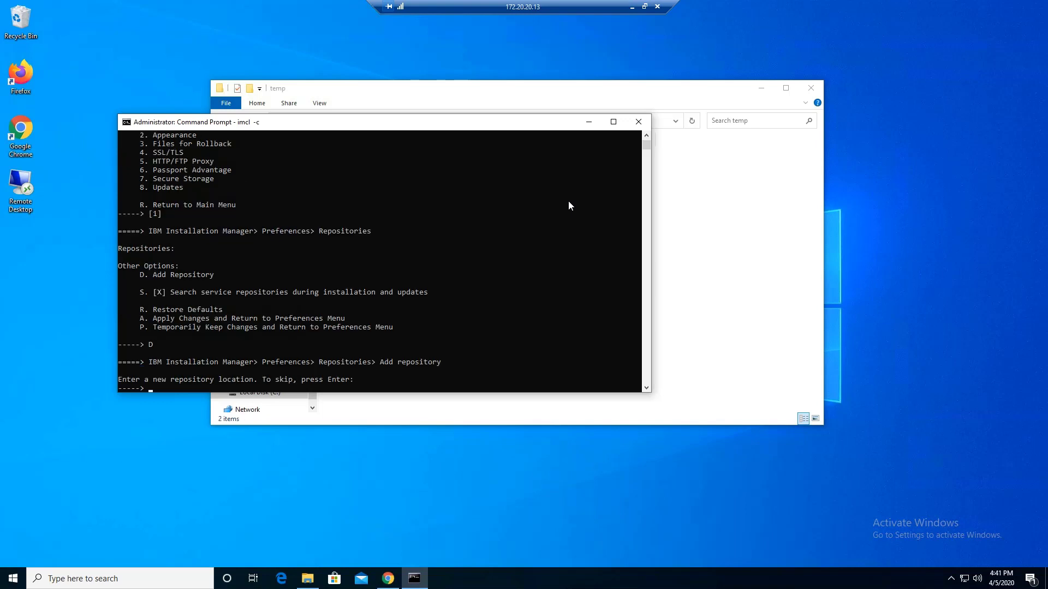
- Browse Explorer to C:\temp\disk2\DC and copy its folder path
mouse_move(622, 91)
mouse_down()
mouse_move(714, 95)
mouse_move(820, 77)
mouse_up()
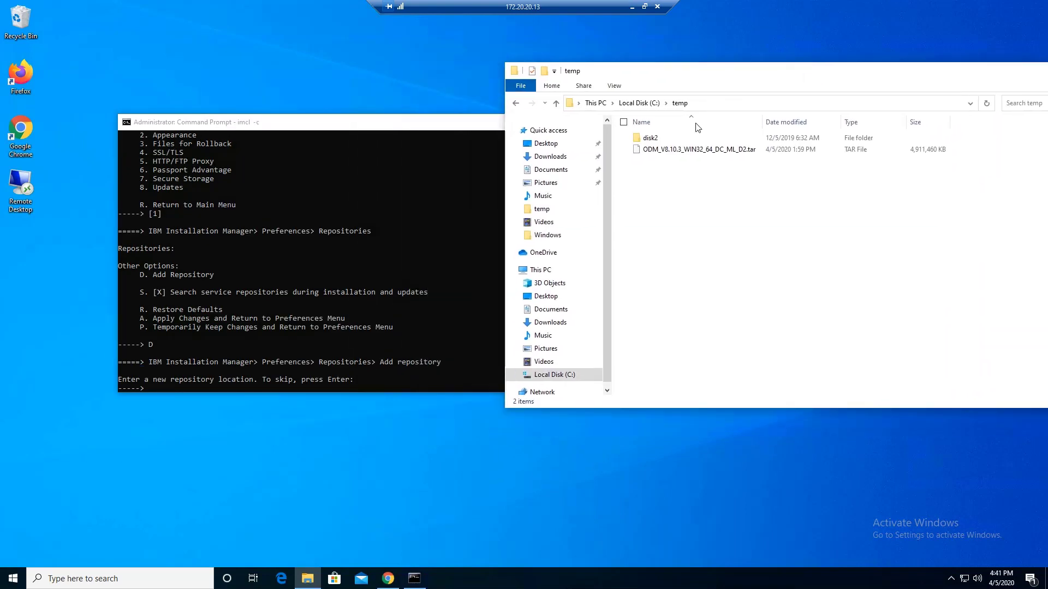
double_click(657, 141)
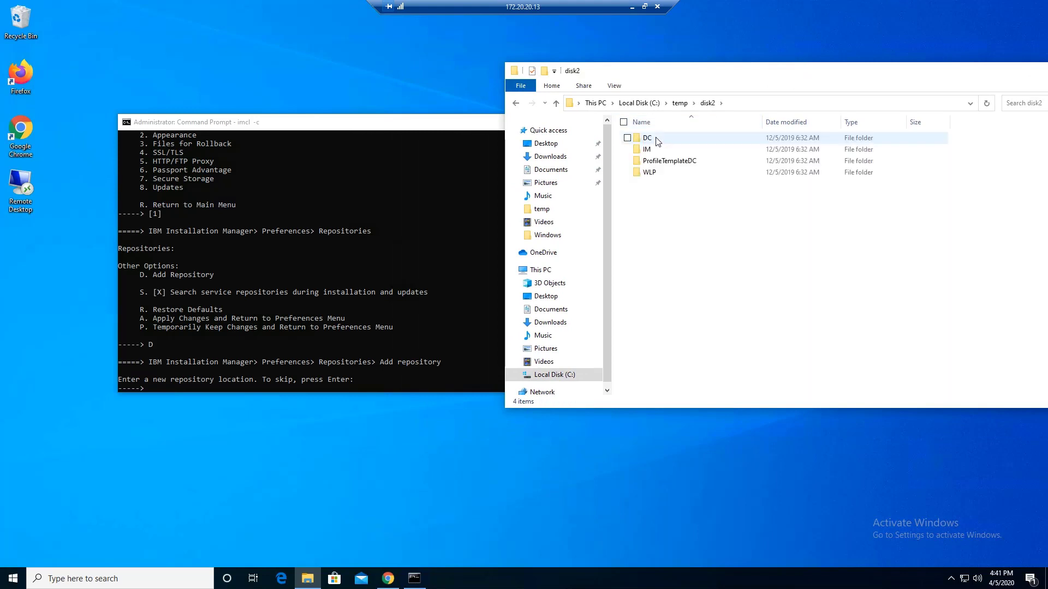
click(657, 141)
double_click(657, 141)
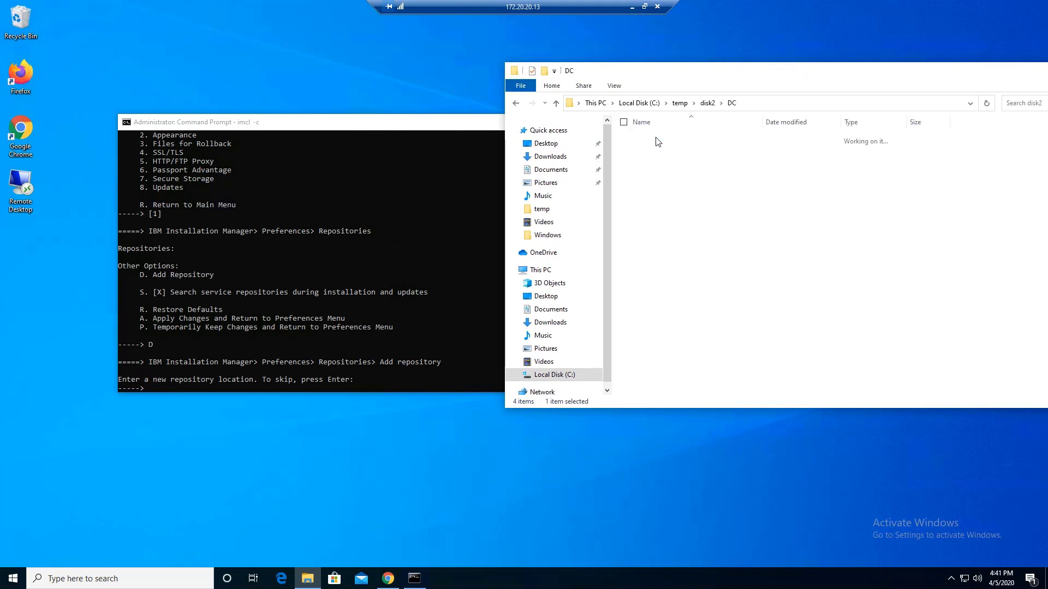
click(781, 105)
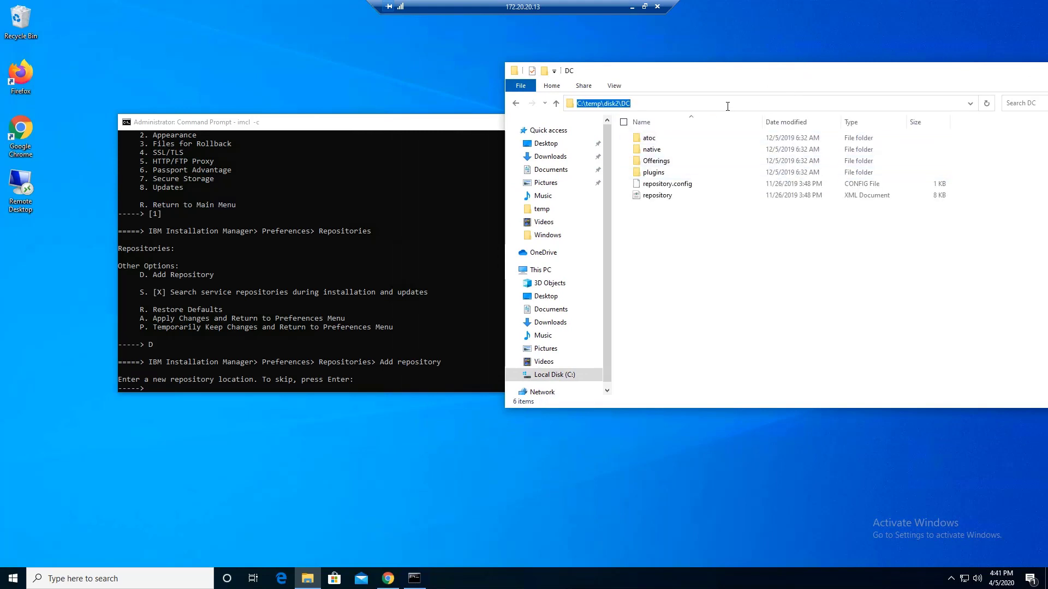
right_click(611, 108)
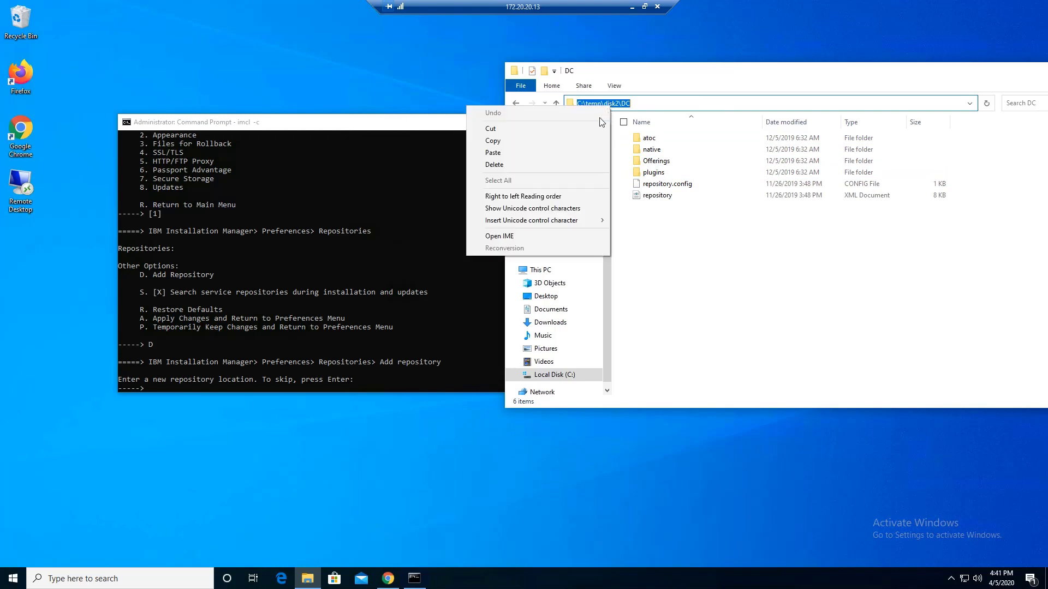
click(561, 139)
- Register C:\temp\disk2\DC\repository.config as a repository and begin adding another
click(355, 267)
right_click(326, 295)
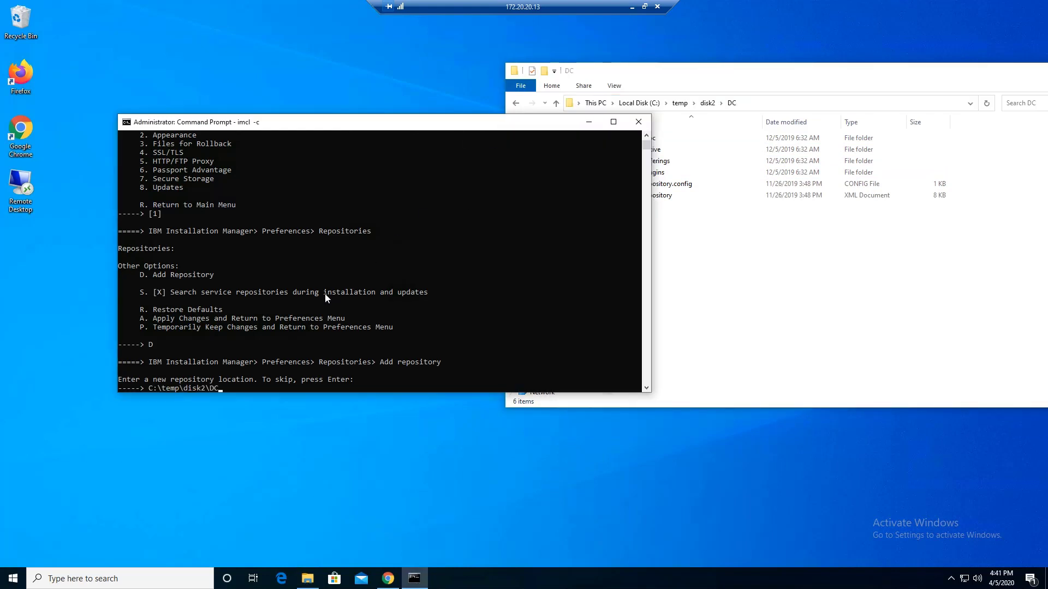
text(\)
text(reposi)
text(tory.config)
key(Return)
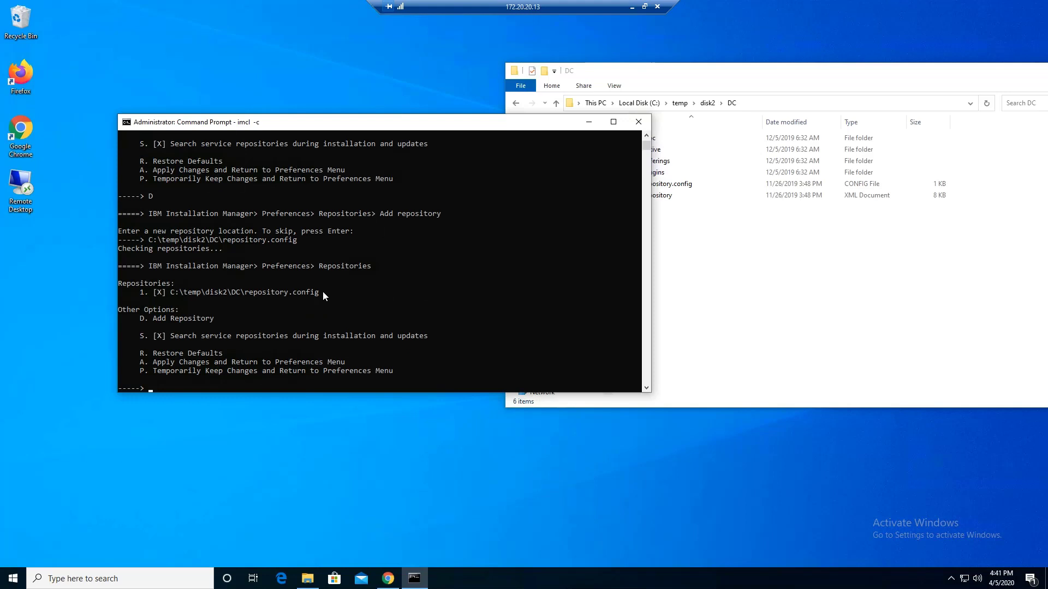
text(D)
key(Return)
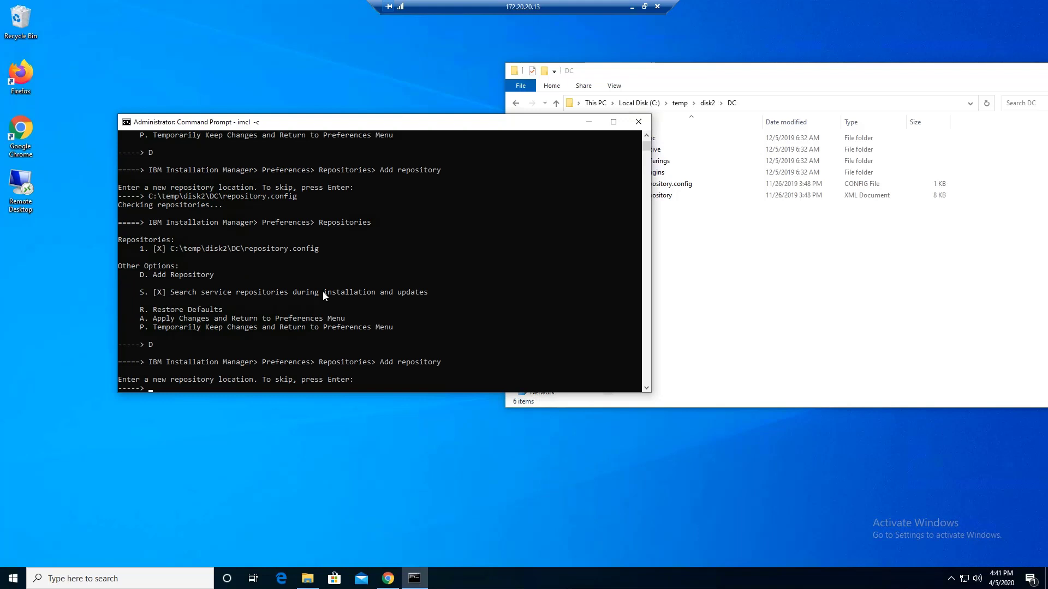
- Browse Explorer to C:\temp\disk2\ProfileTemplateDC and copy its folder path
click(707, 103)
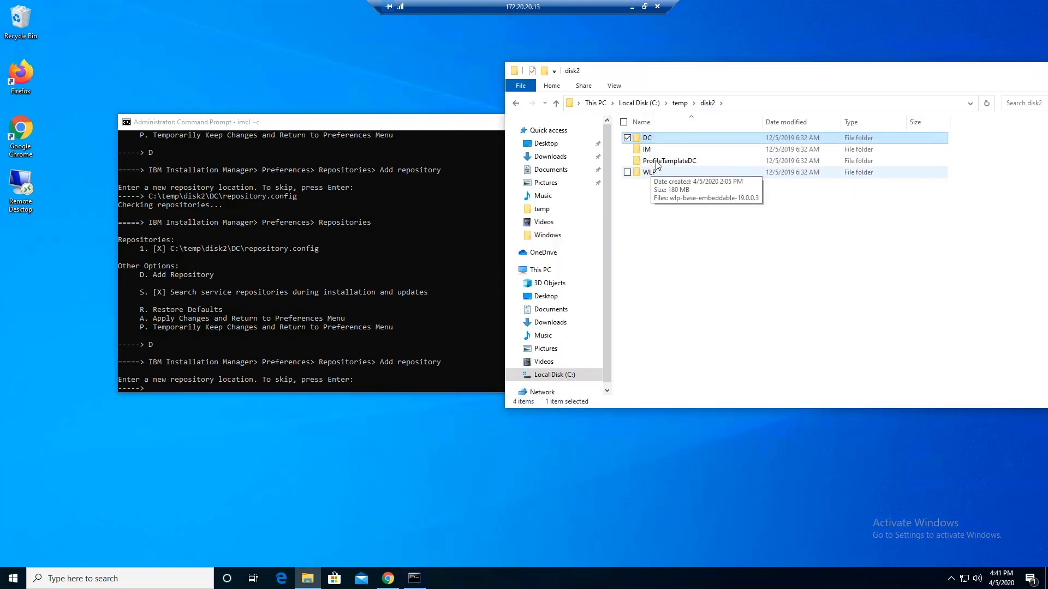
click(657, 162)
double_click(658, 161)
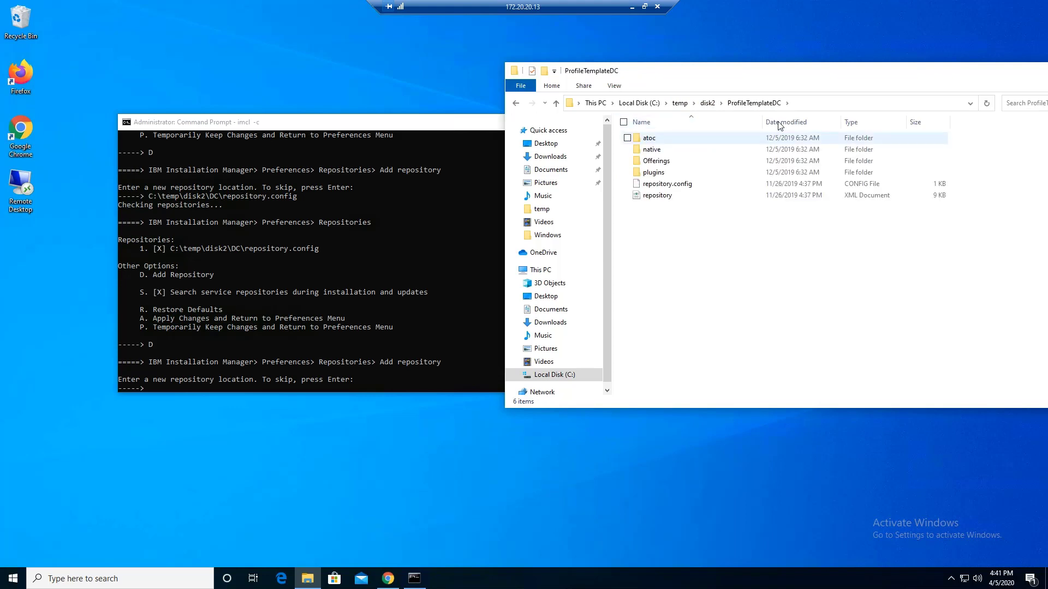
click(801, 107)
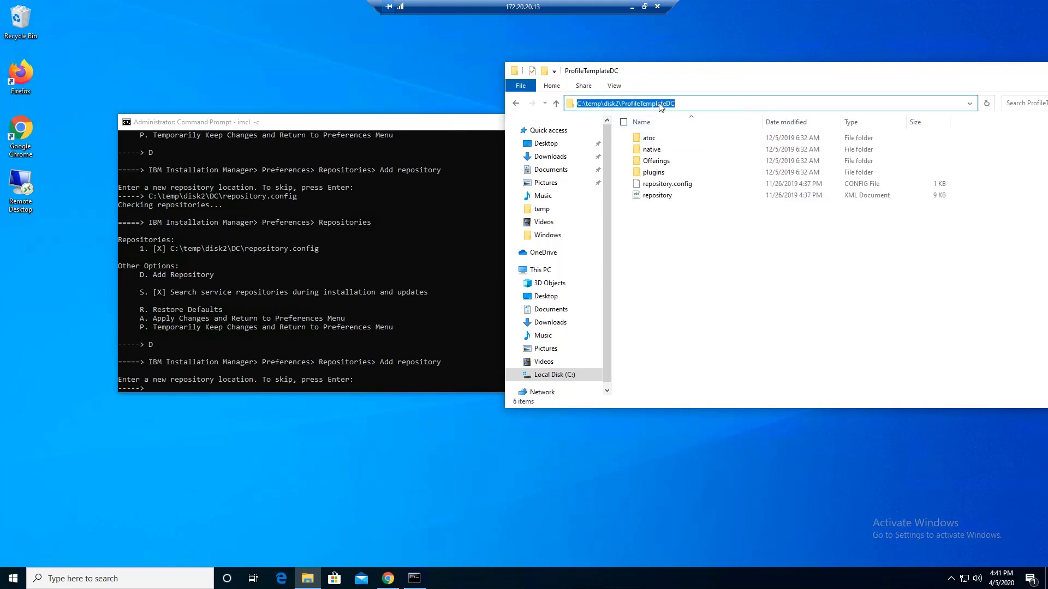
right_click(660, 104)
click(599, 135)
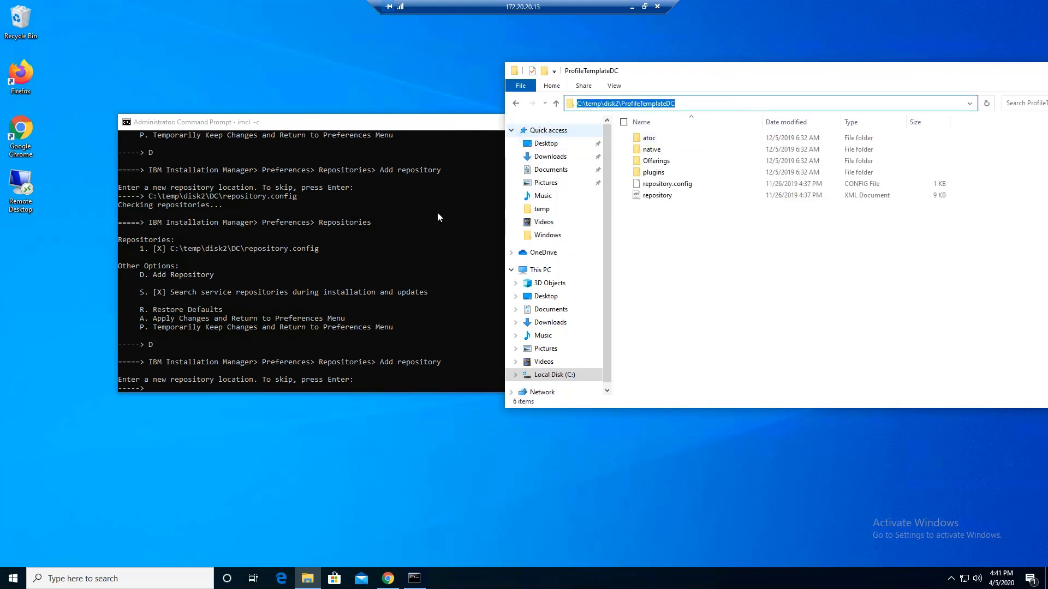
- Register ProfileTemplateDC\repository.config as a repository and apply the changes
click(392, 221)
right_click(392, 220)
text(\temp\disk2\ProfileTemplateDC\)
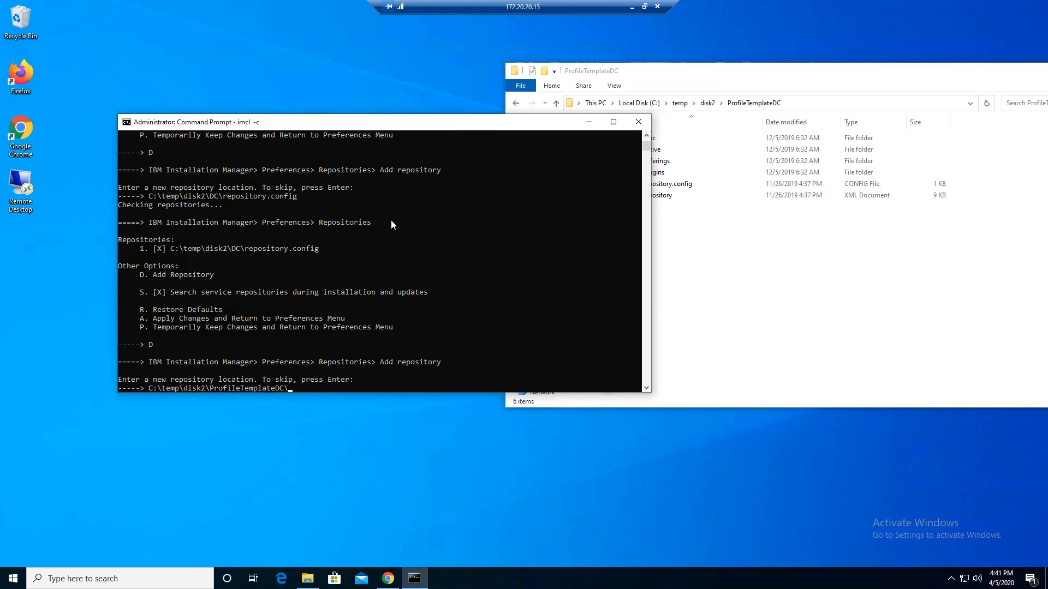
text(repository.)
text(config)
key(Return)
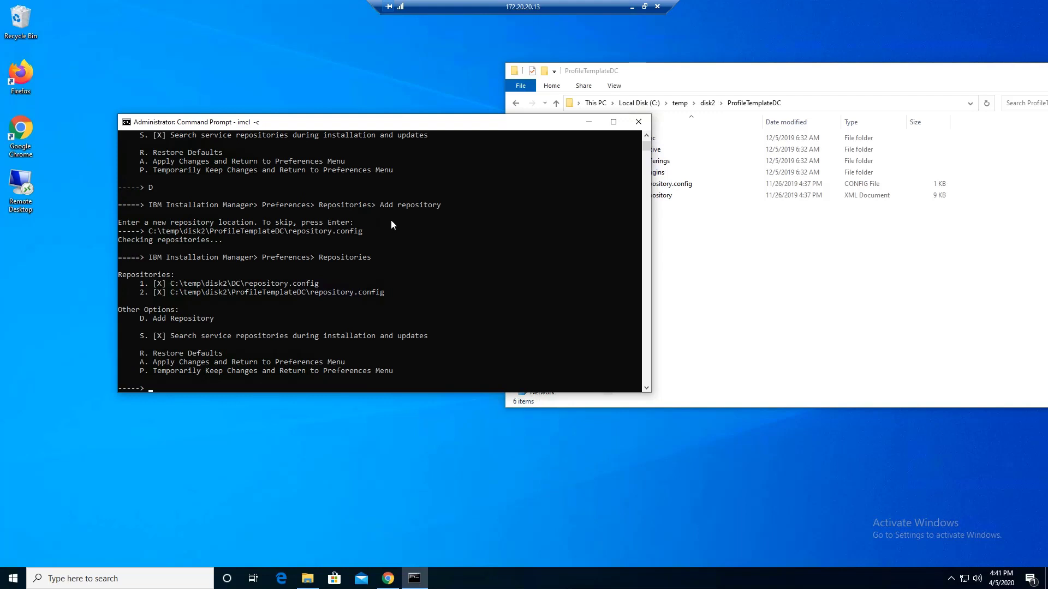
text(A)
key(Return)
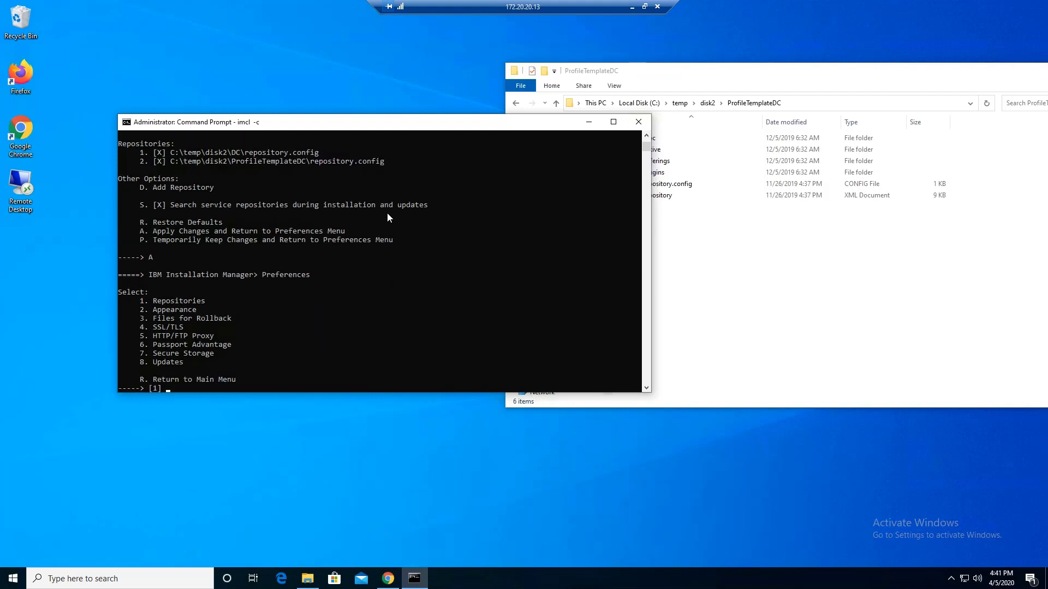
drag(453, 126, 575, 137)
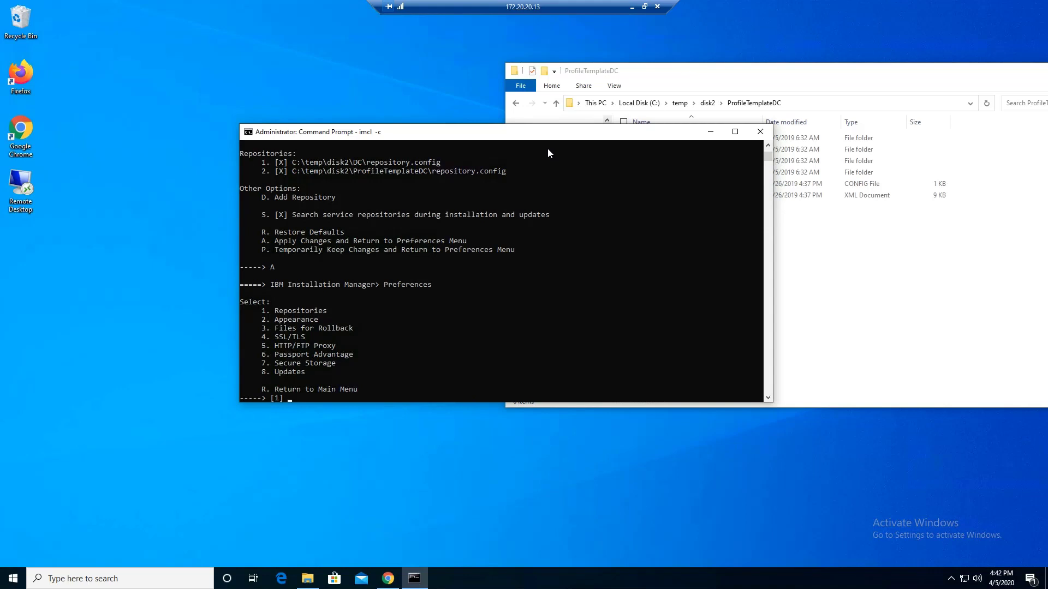
- From the Install menu, select Decision Center 8.10.3.0 and its profile templates package 8.10.3.0
text(R)
key(Return)
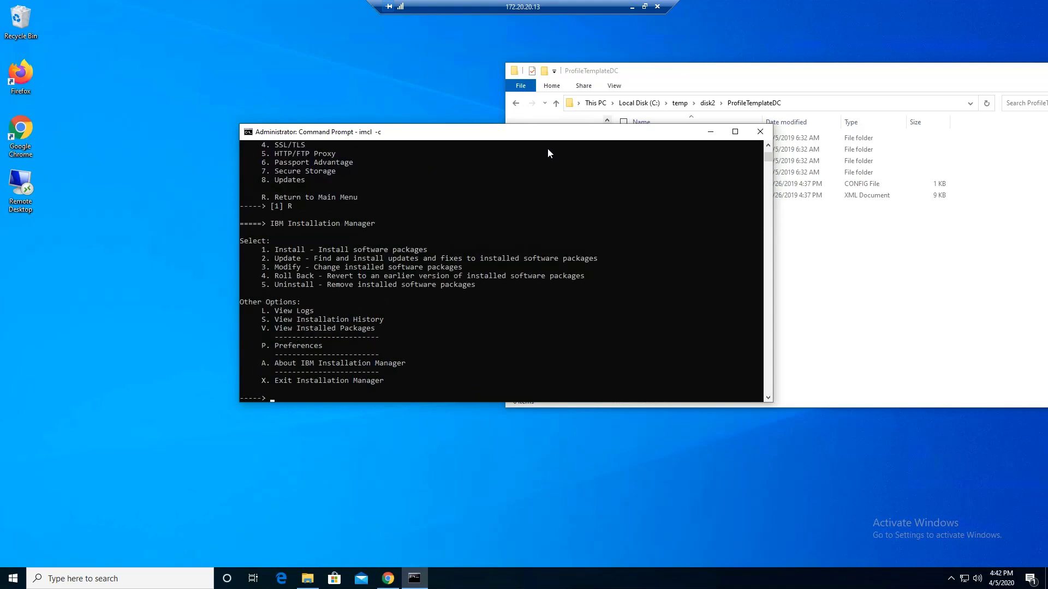
text(1)
key(Return)
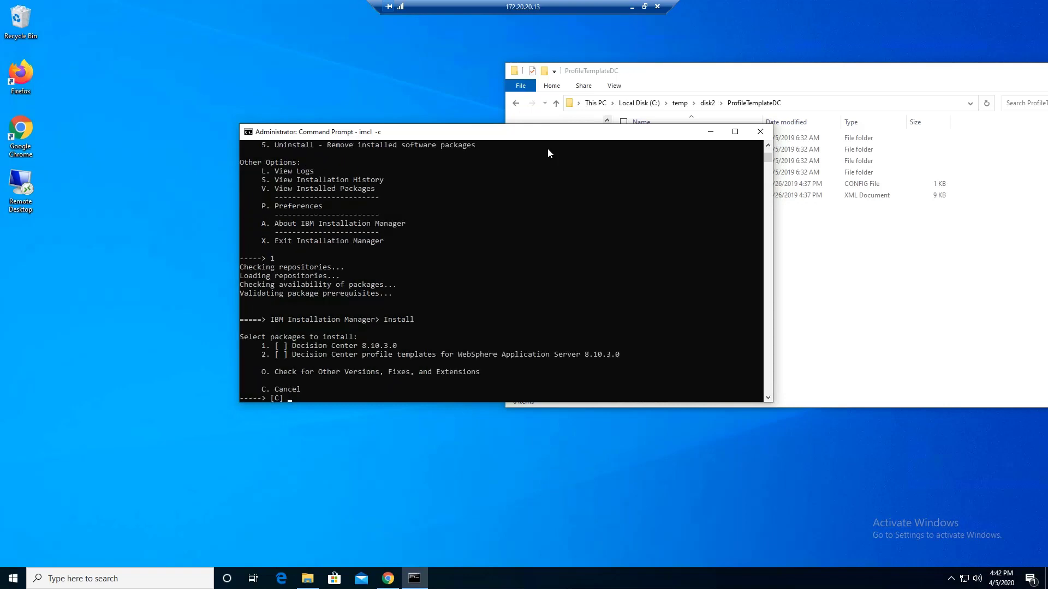
text(1)
key(Return)
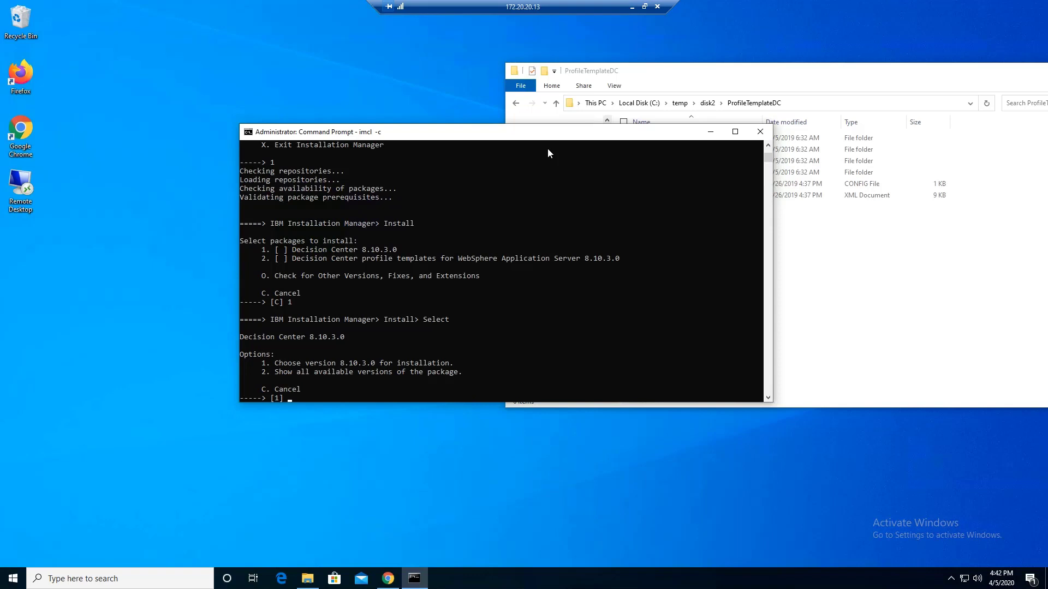
key(Return)
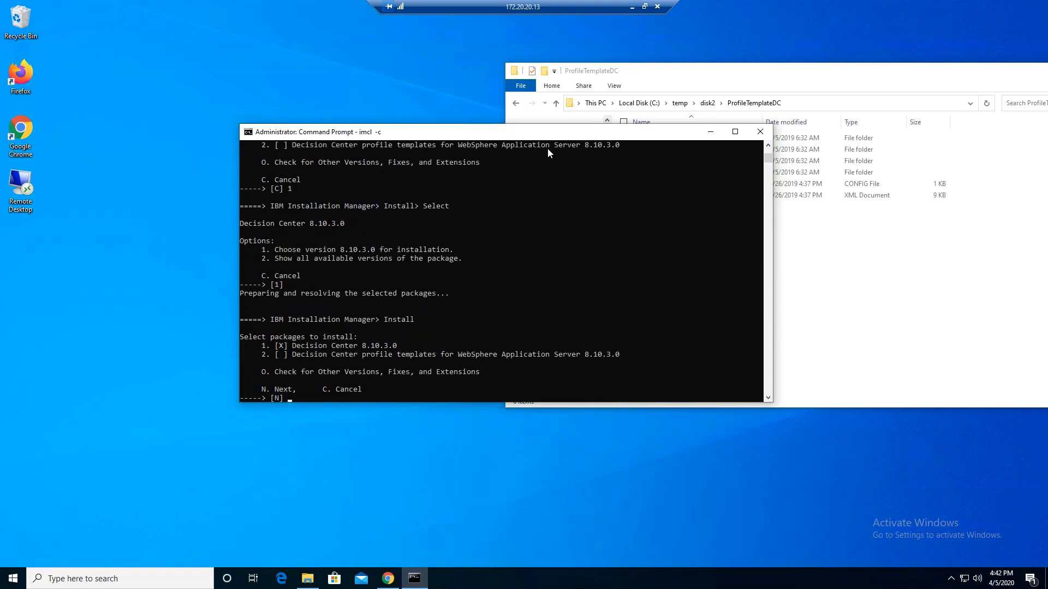
text(2)
key(Return)
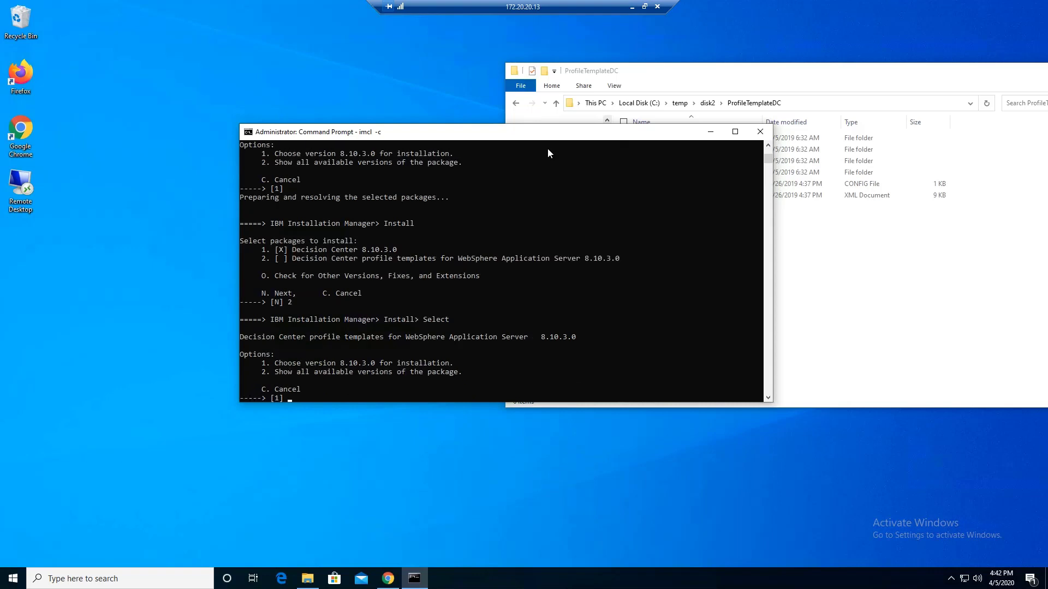
key(Return)
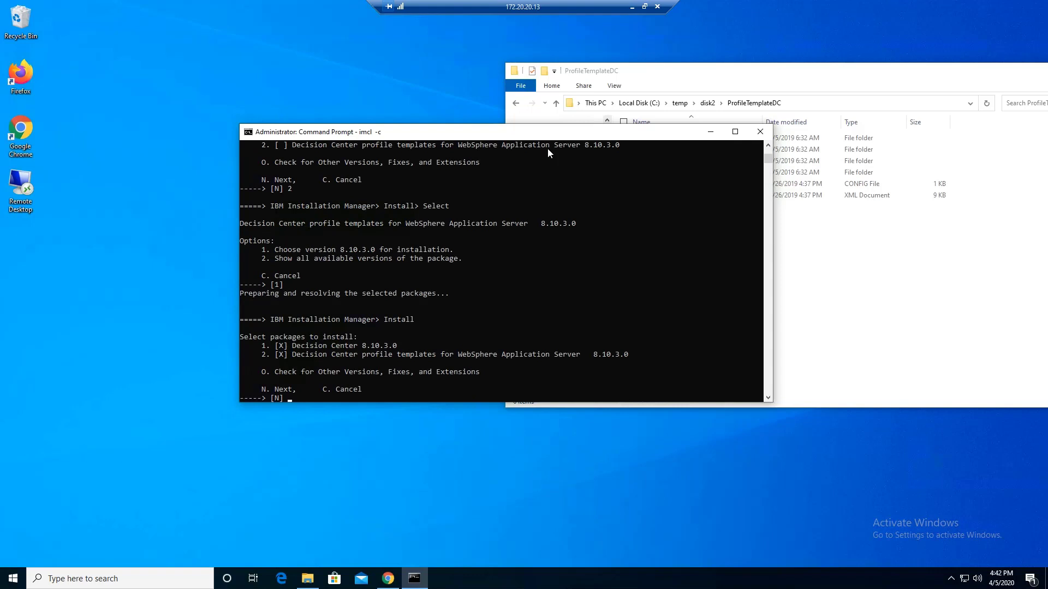
key(Return)
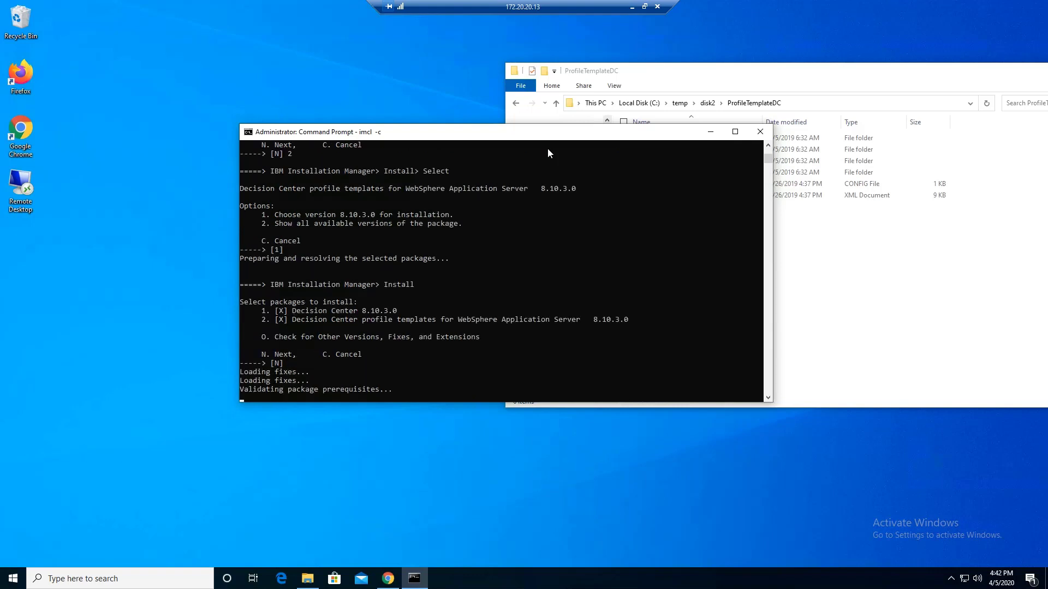
- Accept the license agreements and continue to the location step
text(A)
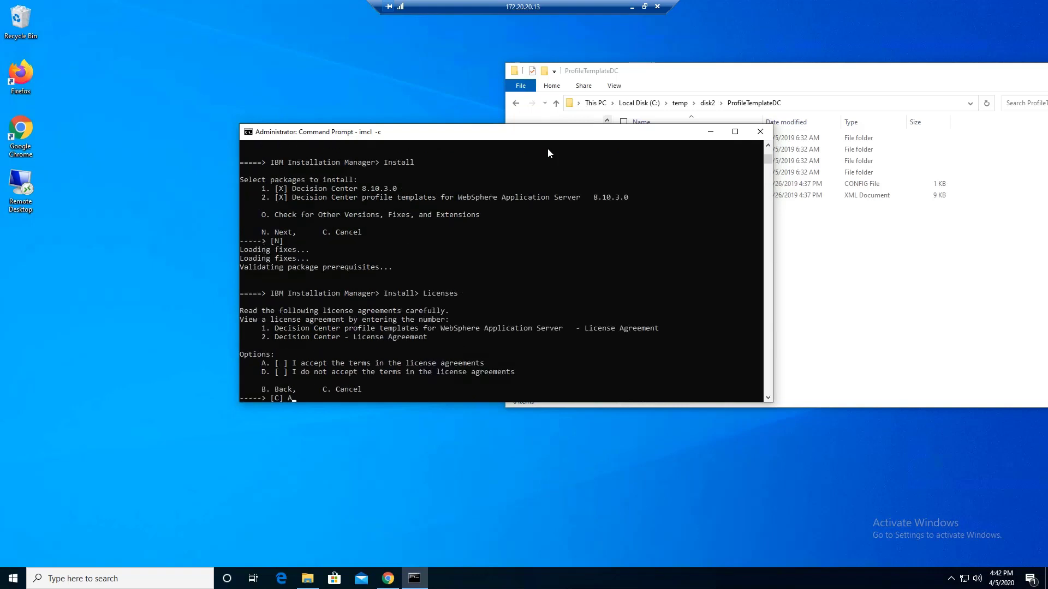
key(Return)
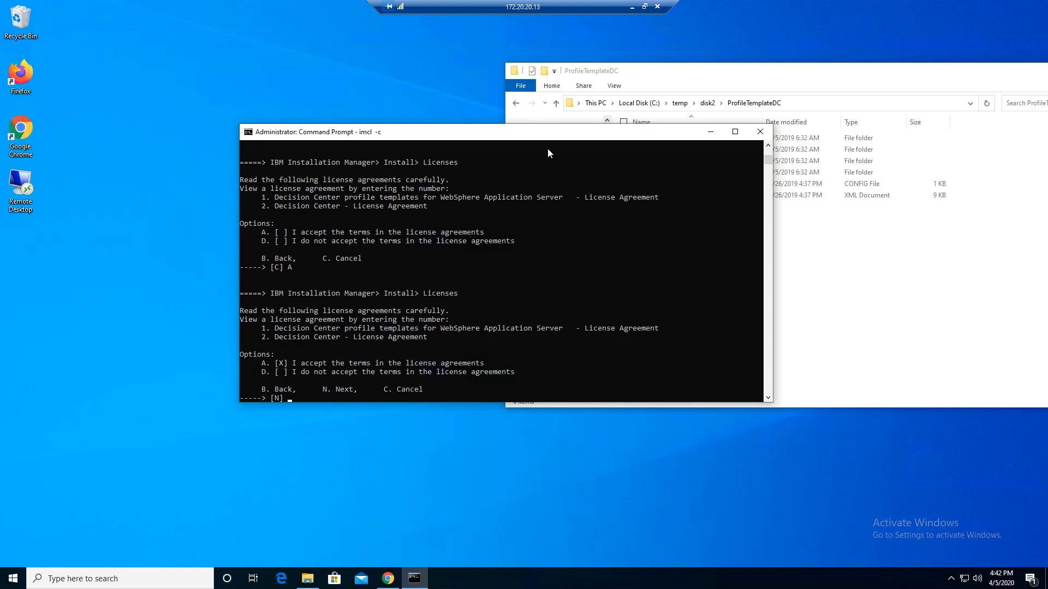
key(Return)
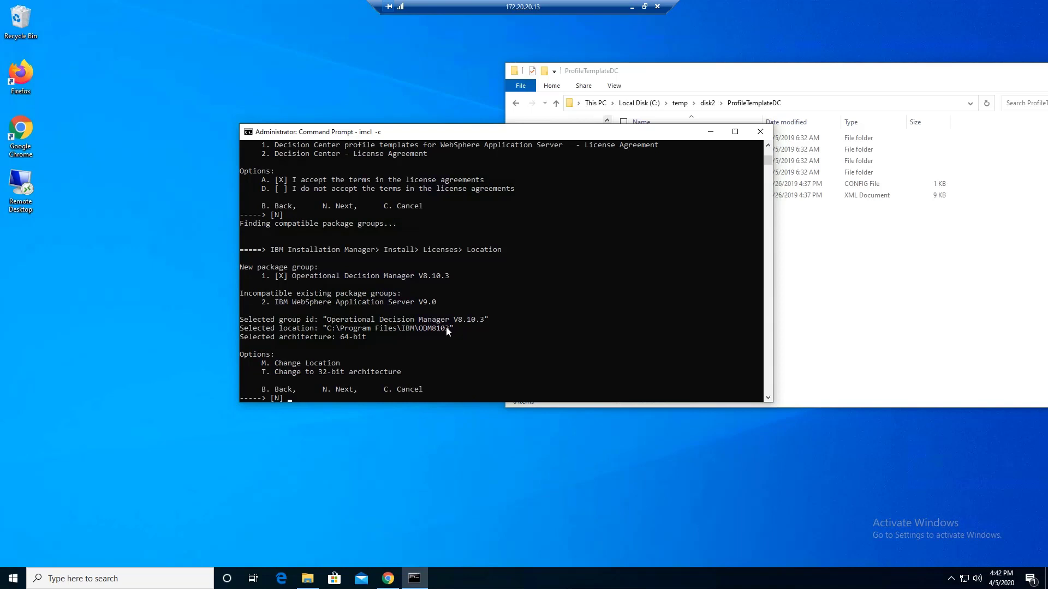
- Change the installation location to C:\IBM\ODM8103
text(M)
key(Return)
text(C:\I)
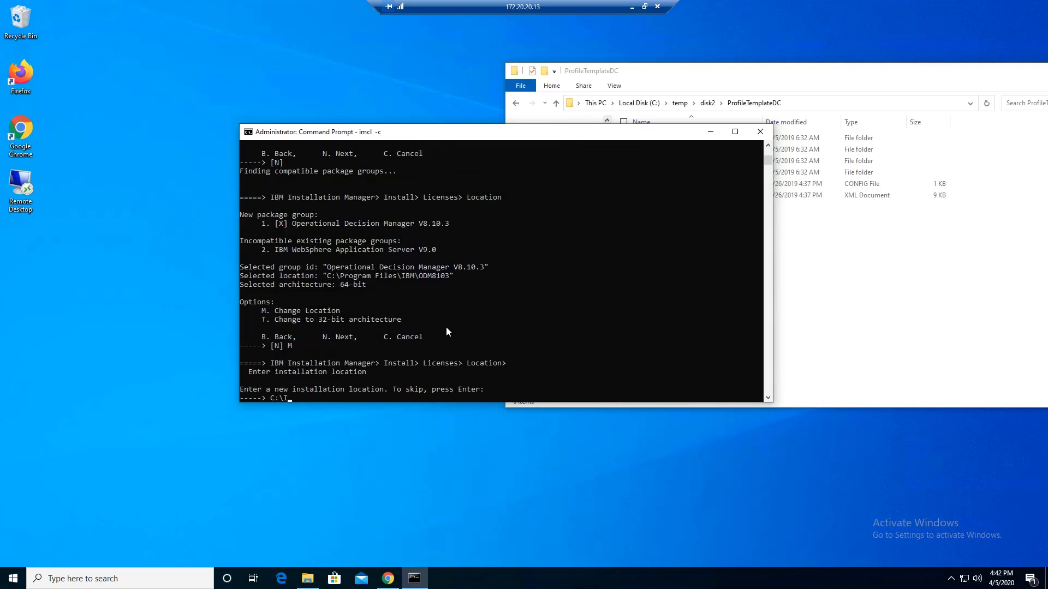
text(BM\ODM8103)
key(Return)
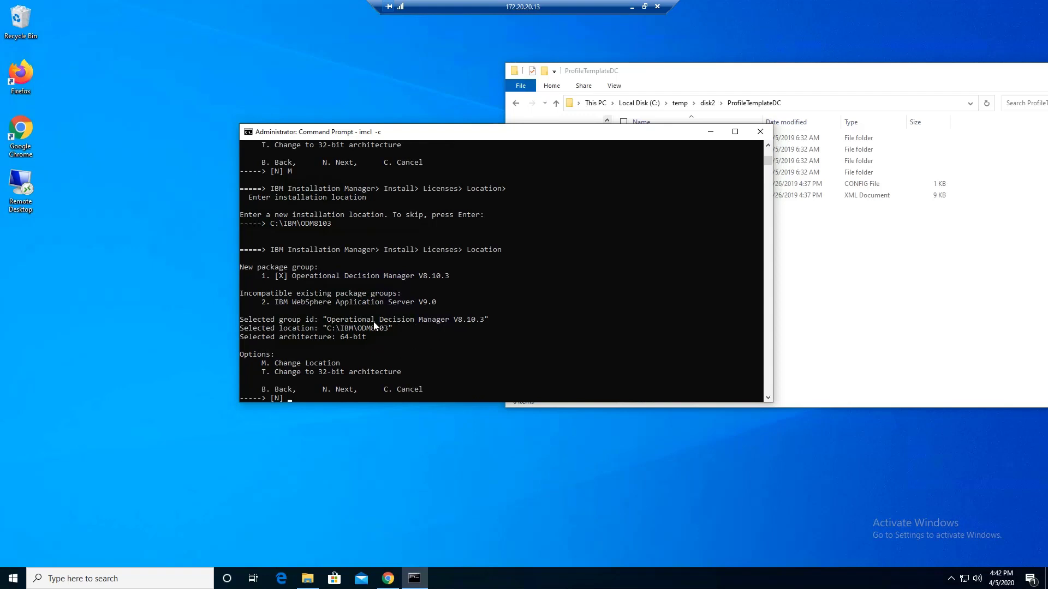
- Untick Liberty profile and Samples, tick Decision Center for WebSphere Application Server
key(Return)
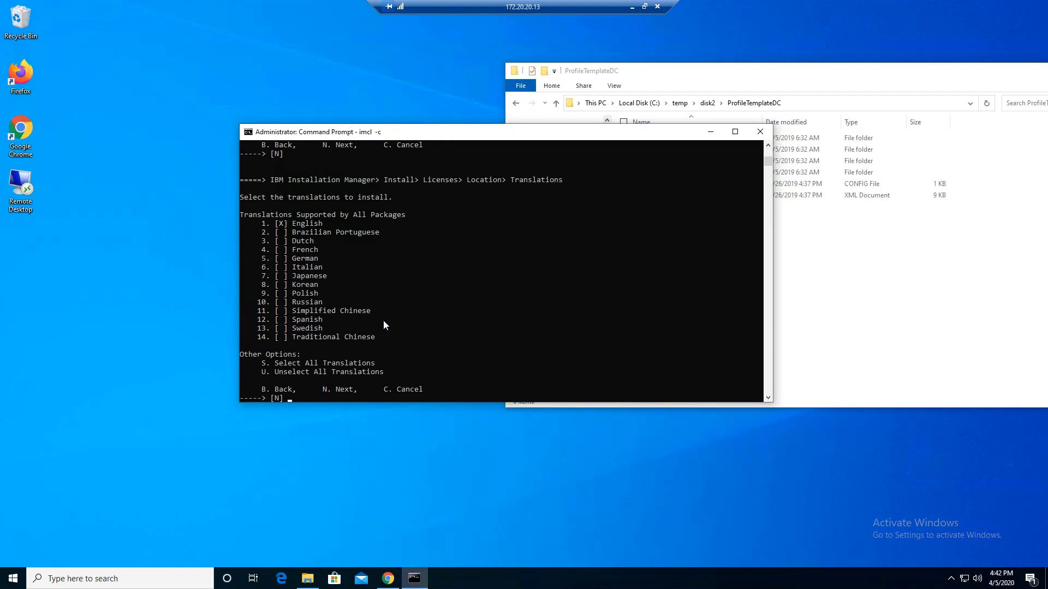
key(Return)
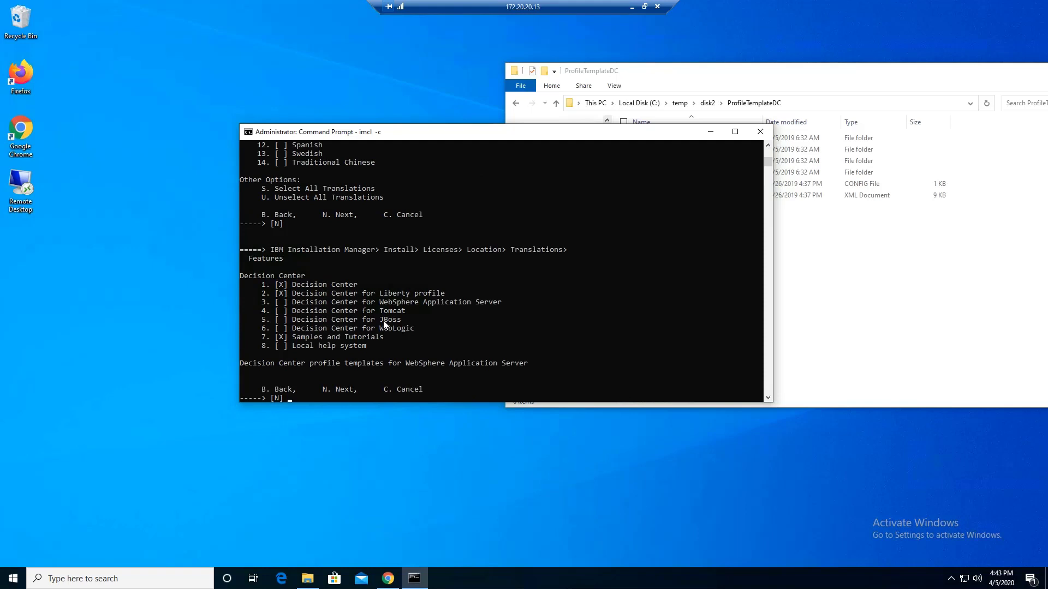
text(2)
key(Return)
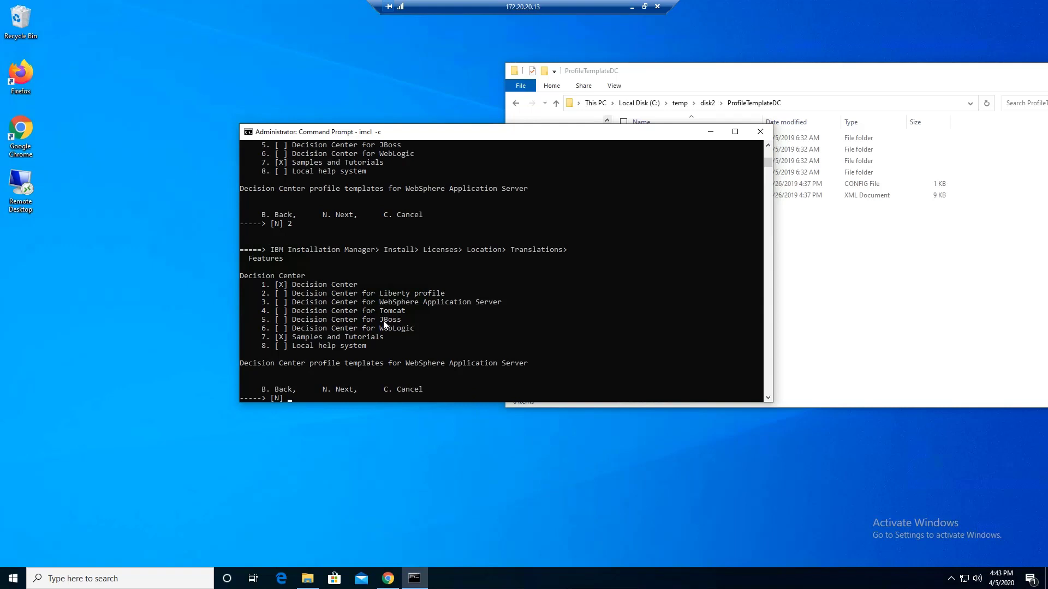
text(7)
key(Return)
click(345, 303)
text(3)
key(Return)
key(Return)
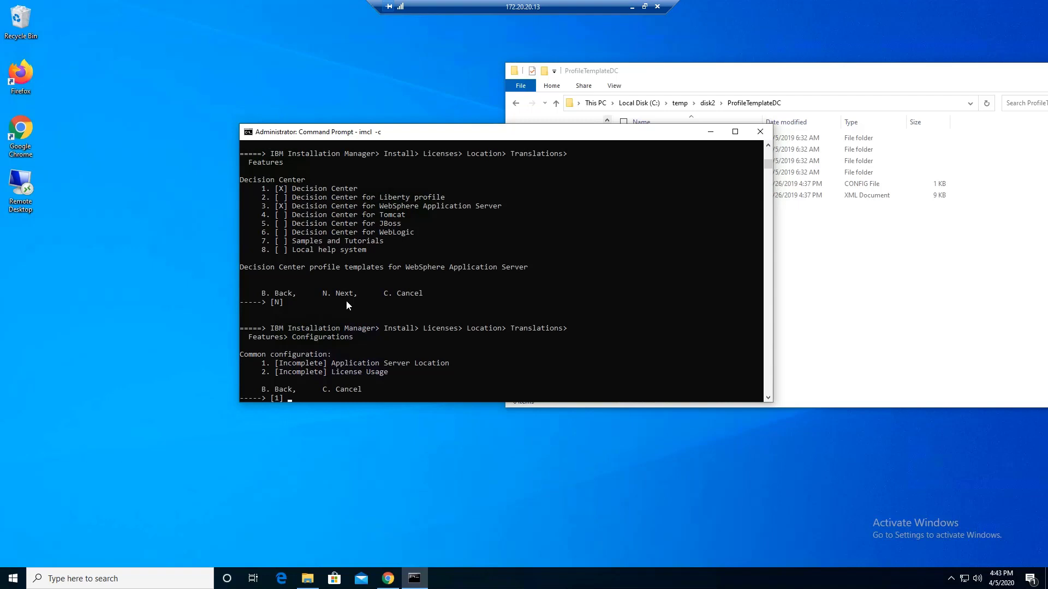
key(Return)
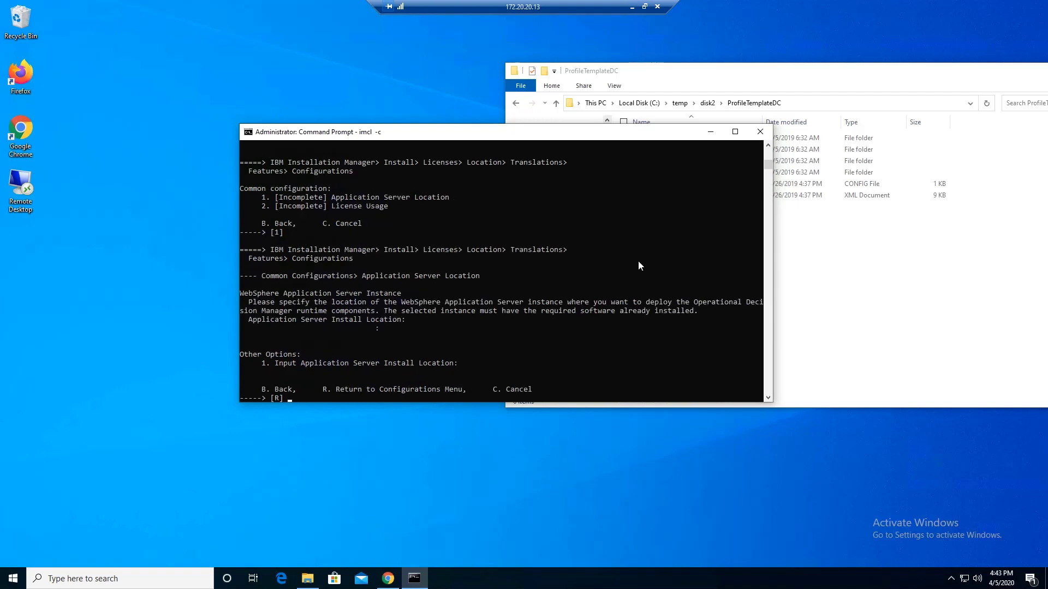
- Navigate Explorer to C:\IBM\WebSphere\AppServer and copy its full path
click(657, 103)
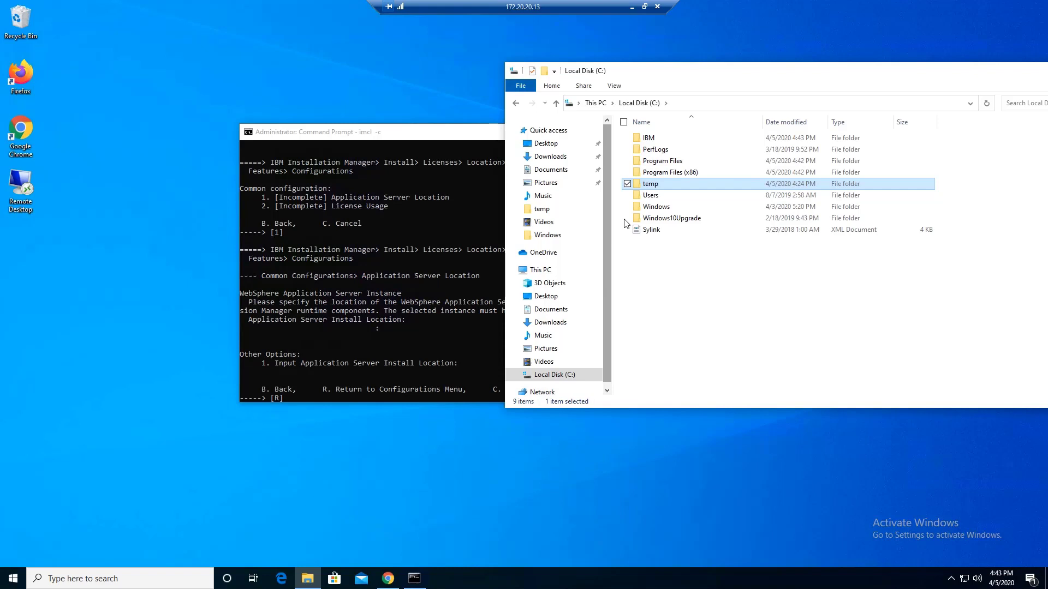
click(657, 139)
double_click(658, 140)
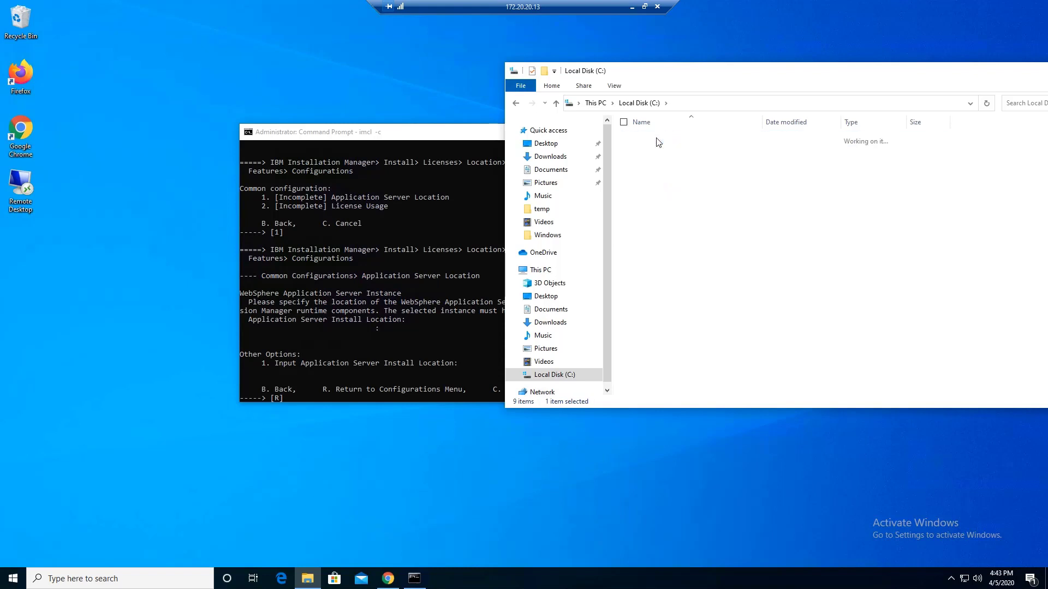
double_click(670, 162)
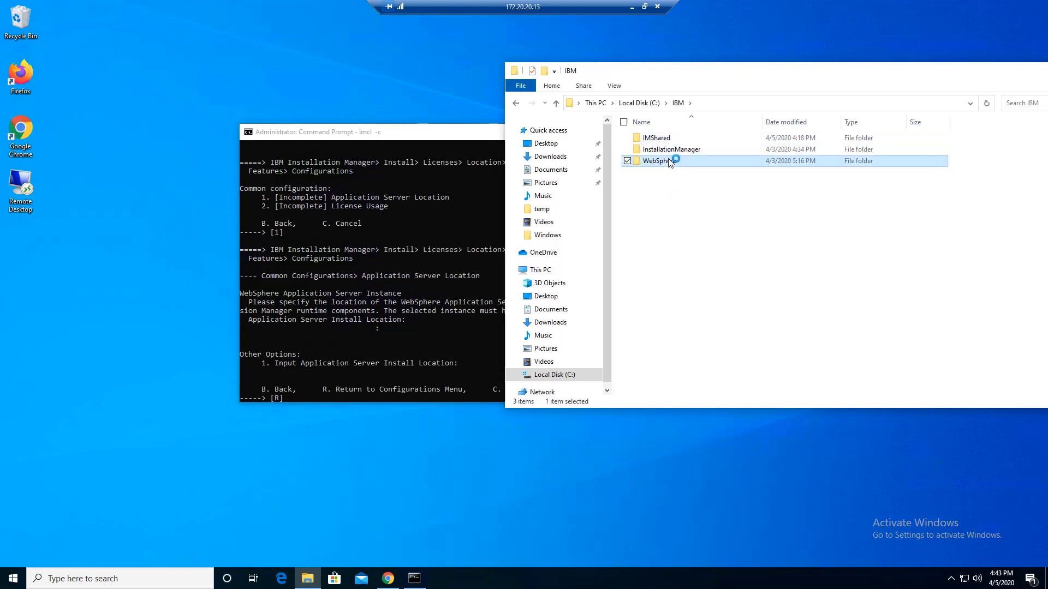
double_click(661, 140)
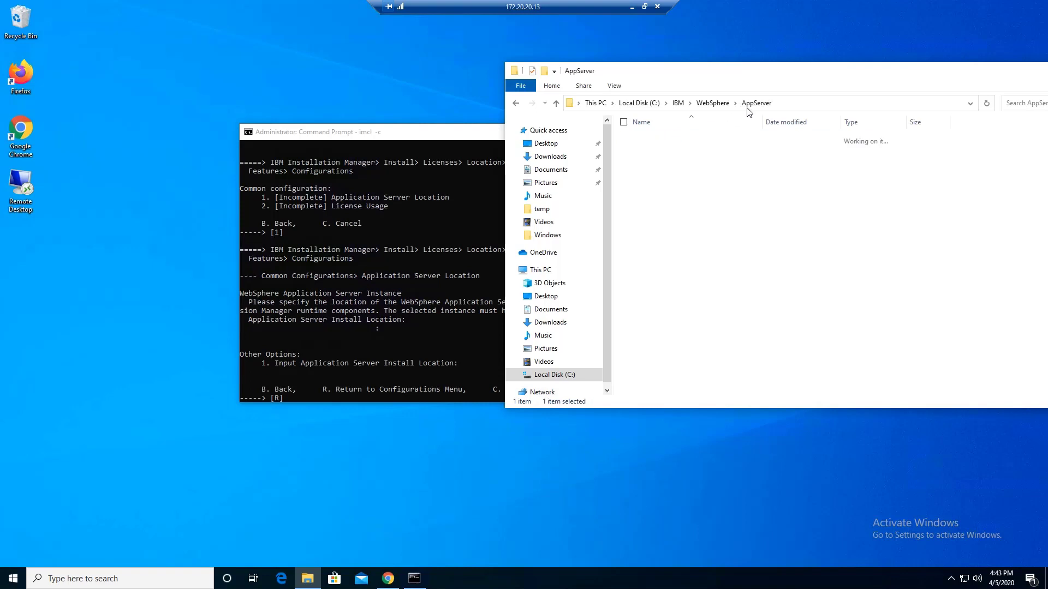
click(744, 103)
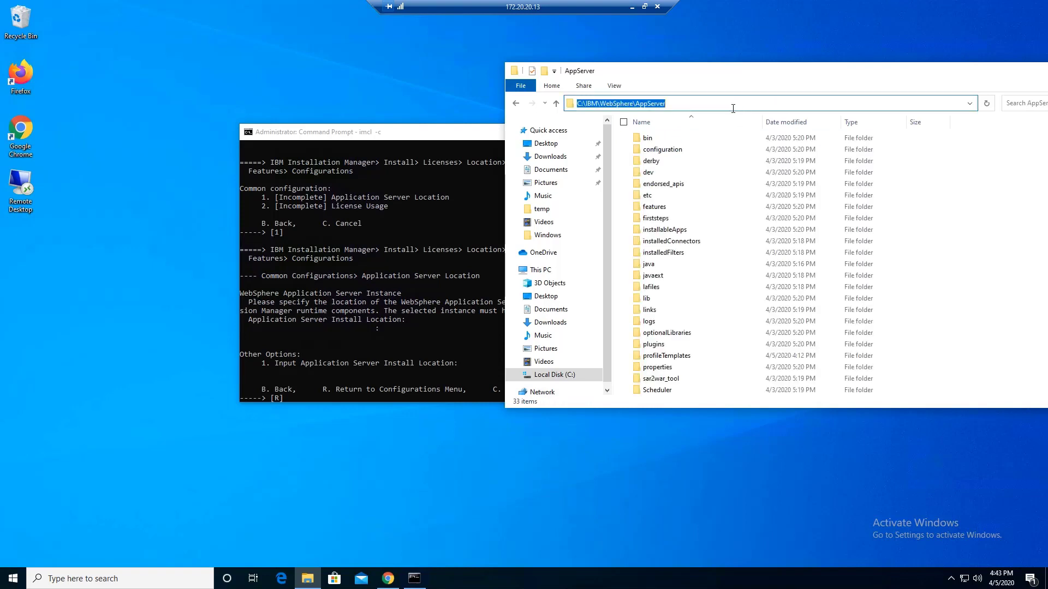
right_click(658, 104)
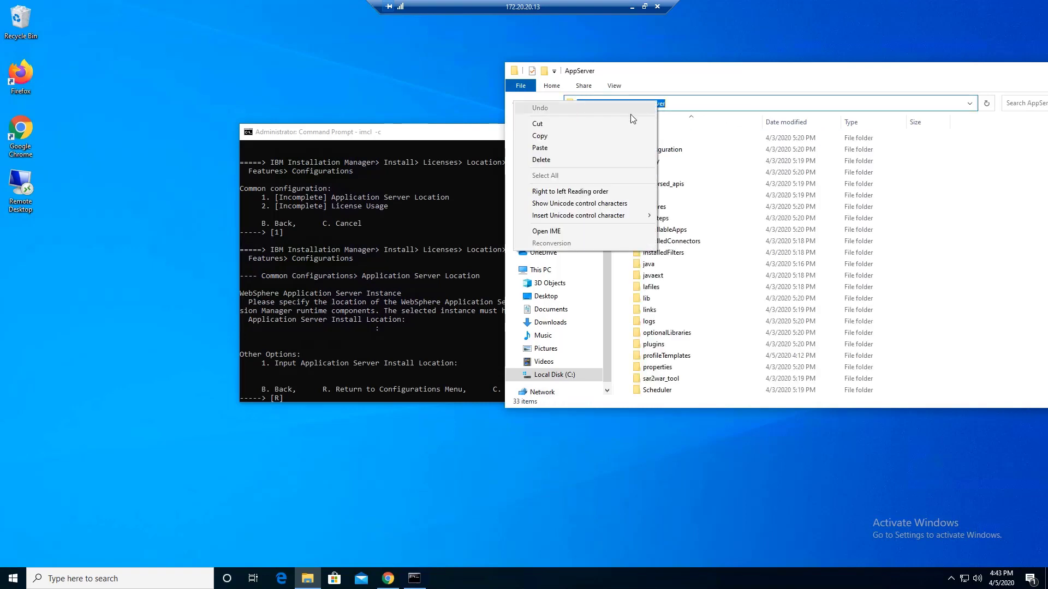
click(601, 134)
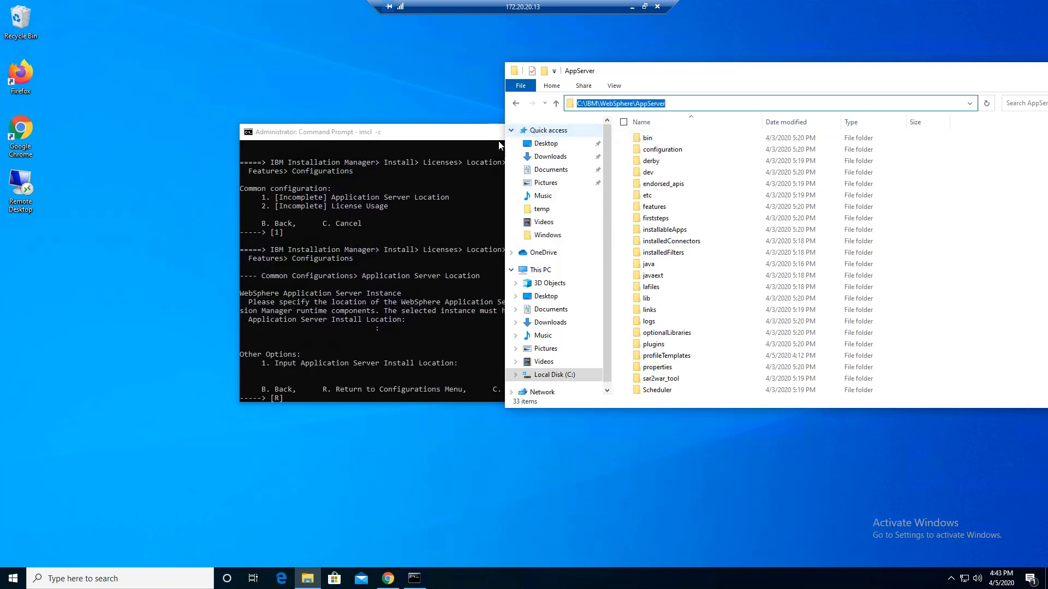
- Set the application server location to C:\IBM\WebSphere\AppServer
key(alt+Tab)
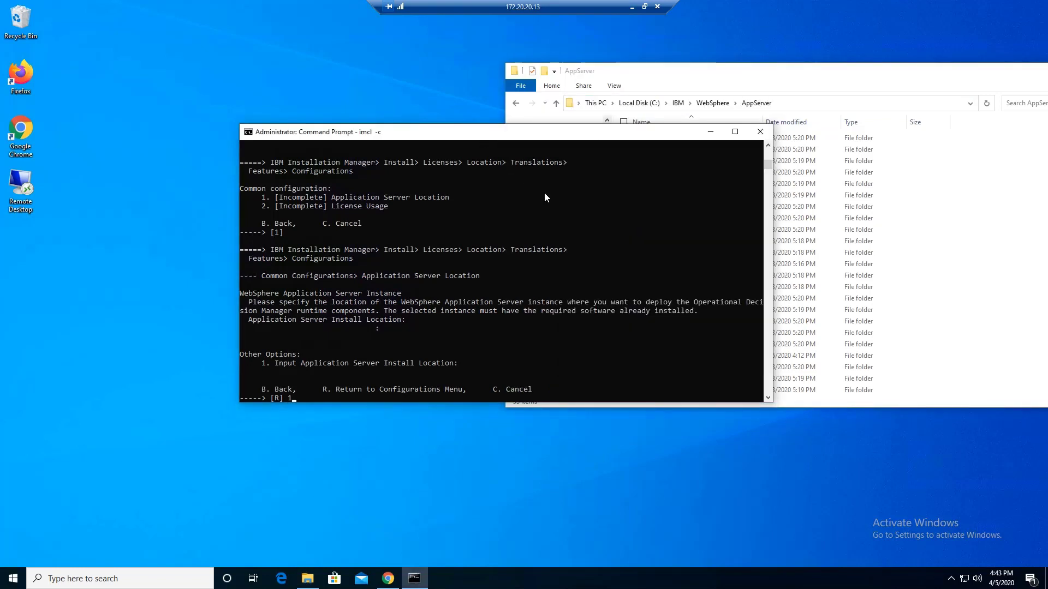
text(1)
key(Return)
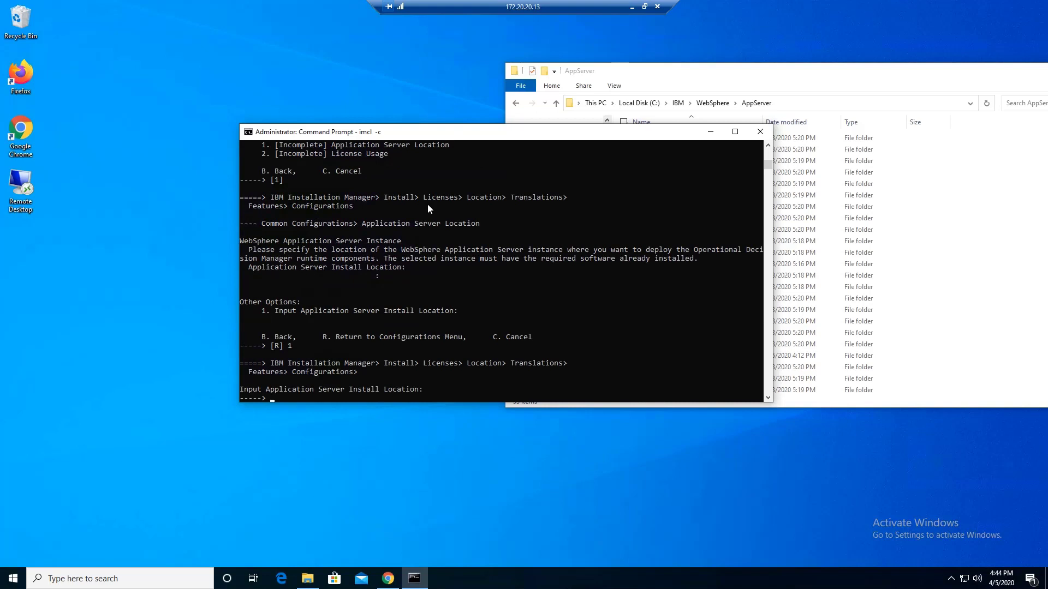
right_click(405, 295)
key(Return)
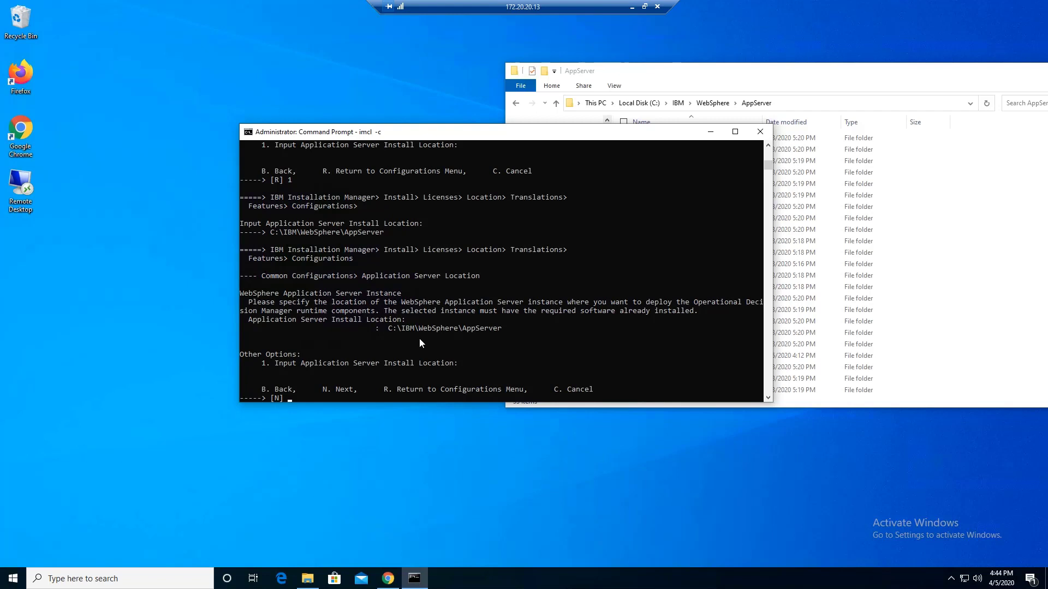
key(Return)
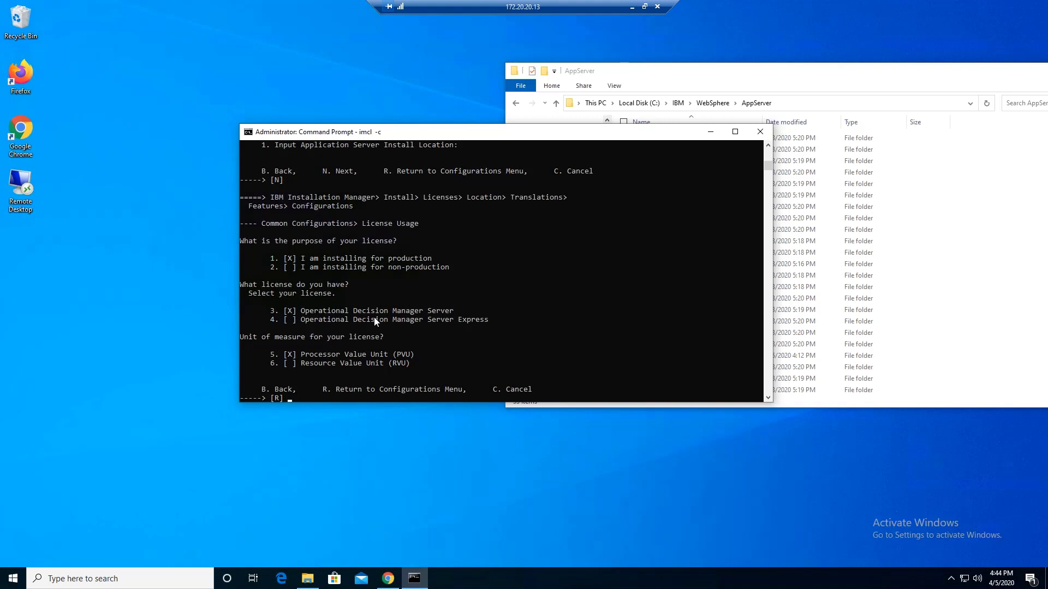
- Finish the license usage settings, recheck features, and advance to the installation summary
text(R)
key(Return)
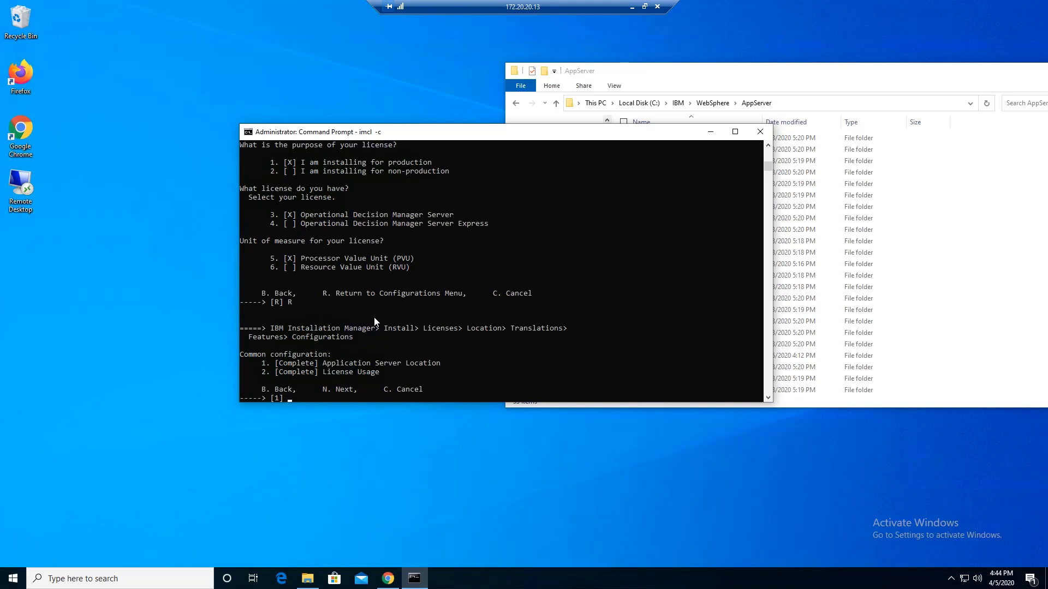
text(N)
key(BackSpace)
text(B)
key(Return)
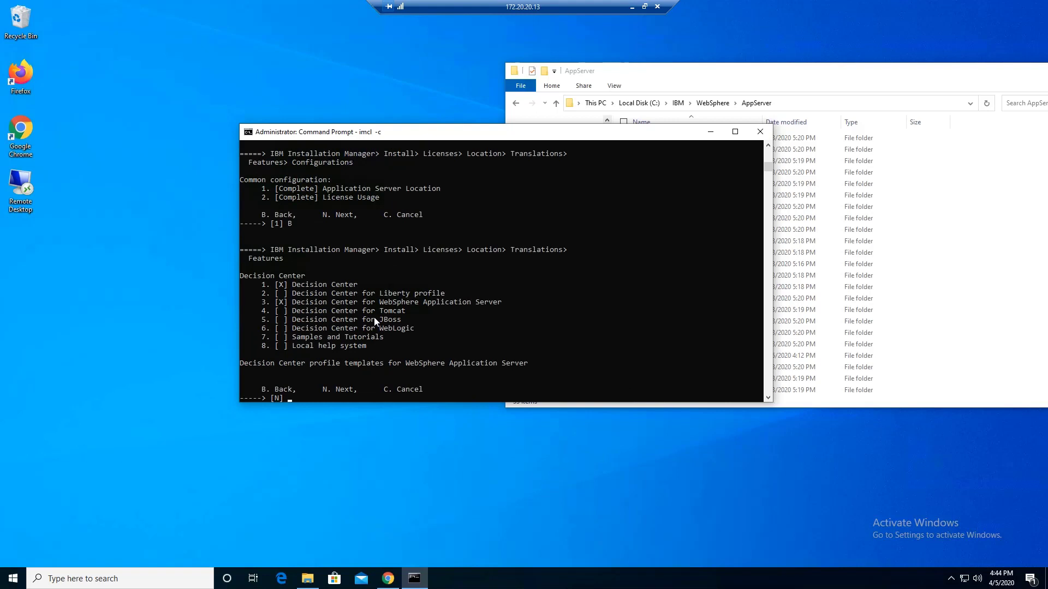
key(Return)
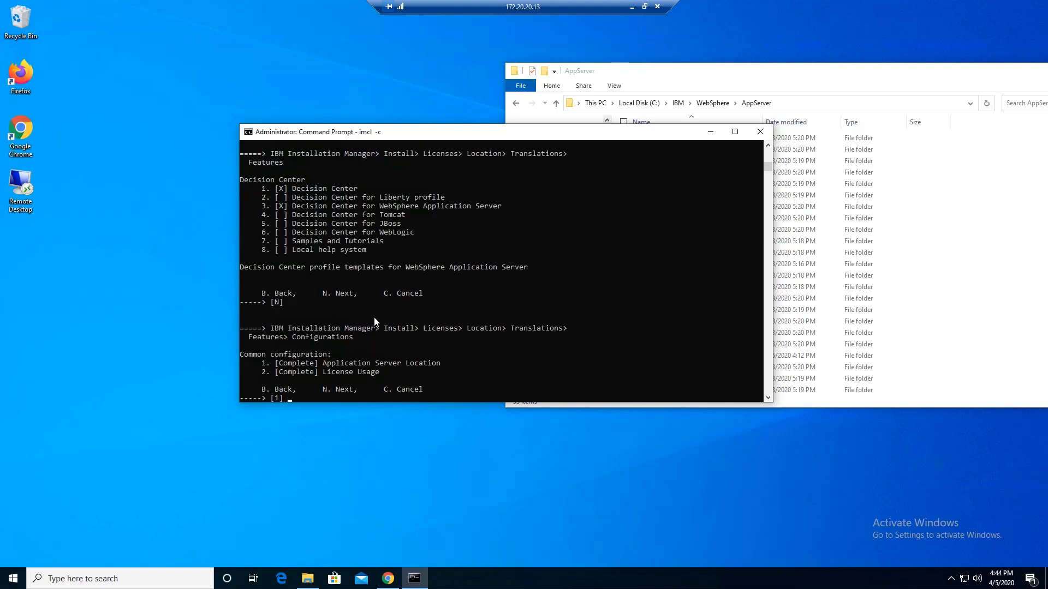
text(N)
key(Return)
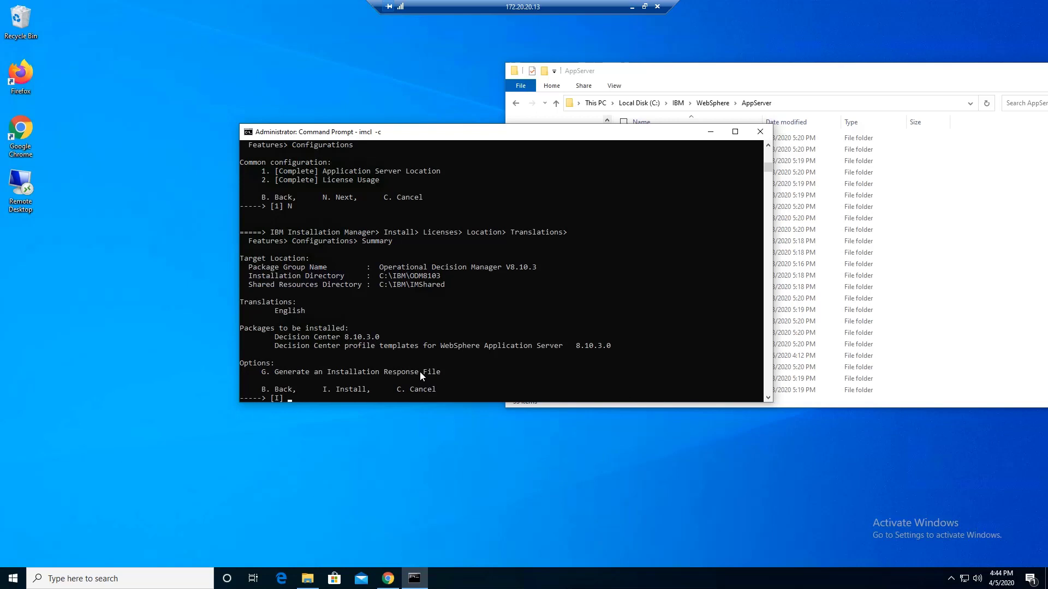
- Generate the response file C:\temp\ODM8103.xml from the summary screen
text(G)
key(Return)
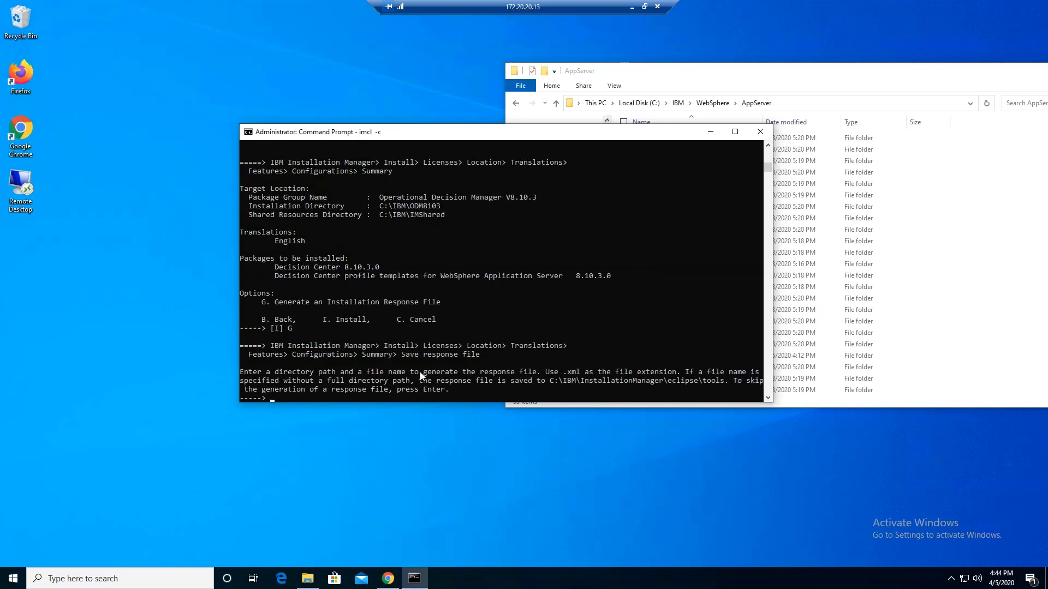
text(C:\temp\O)
text(DM8103.)
text(xml)
key(Return)
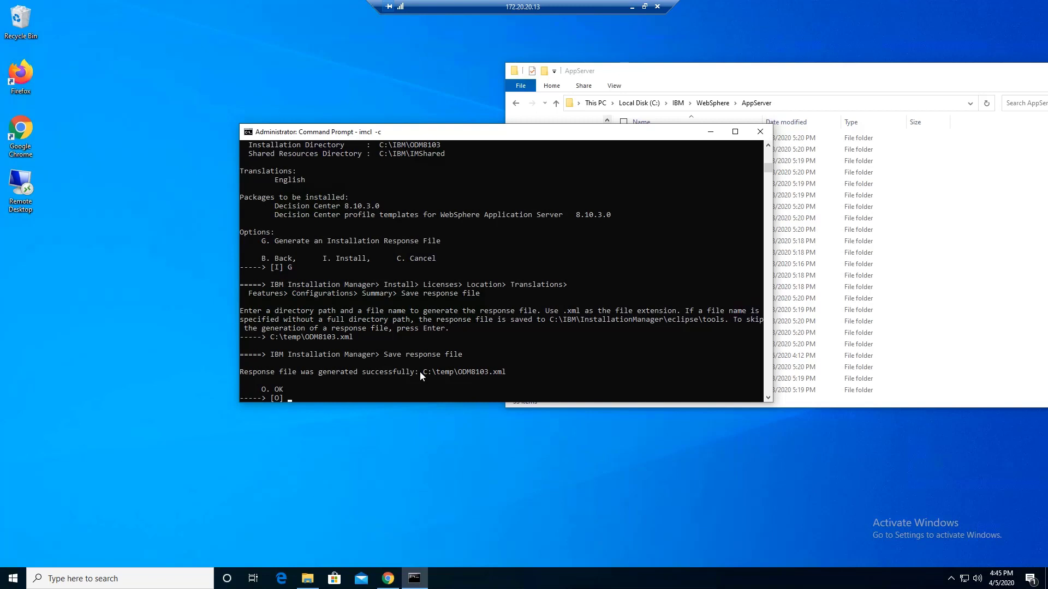
- Open C:\temp in Explorer and bring up the ODM8103 file's context menu
click(681, 83)
click(650, 103)
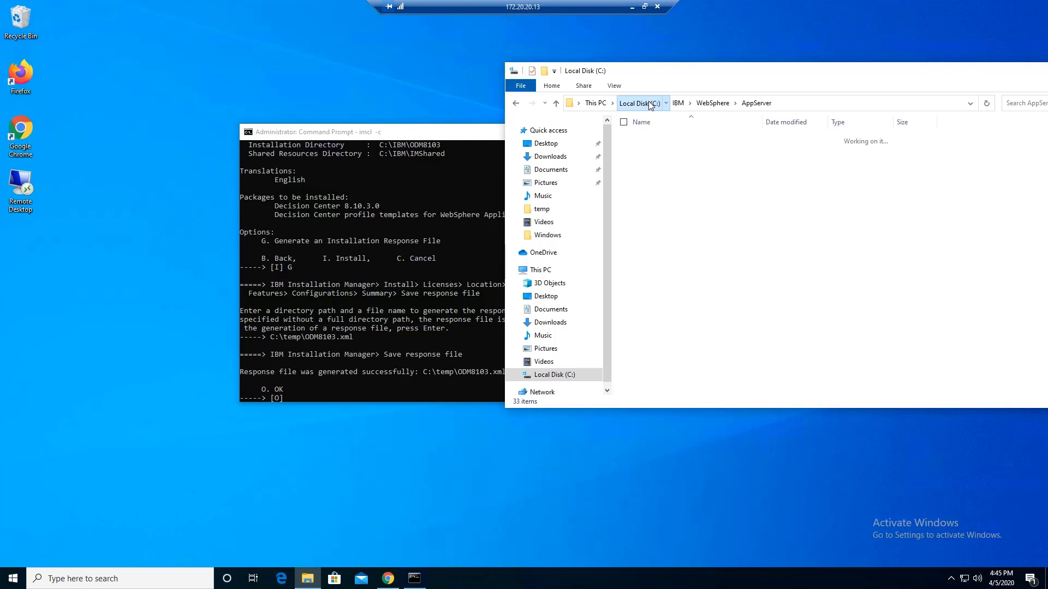
double_click(652, 183)
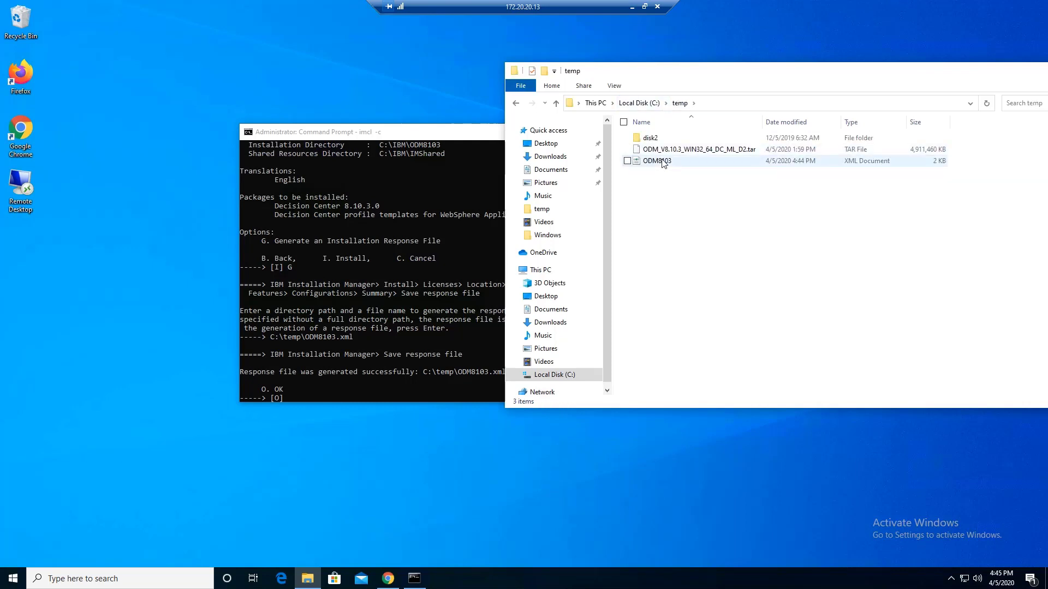
right_click(661, 162)
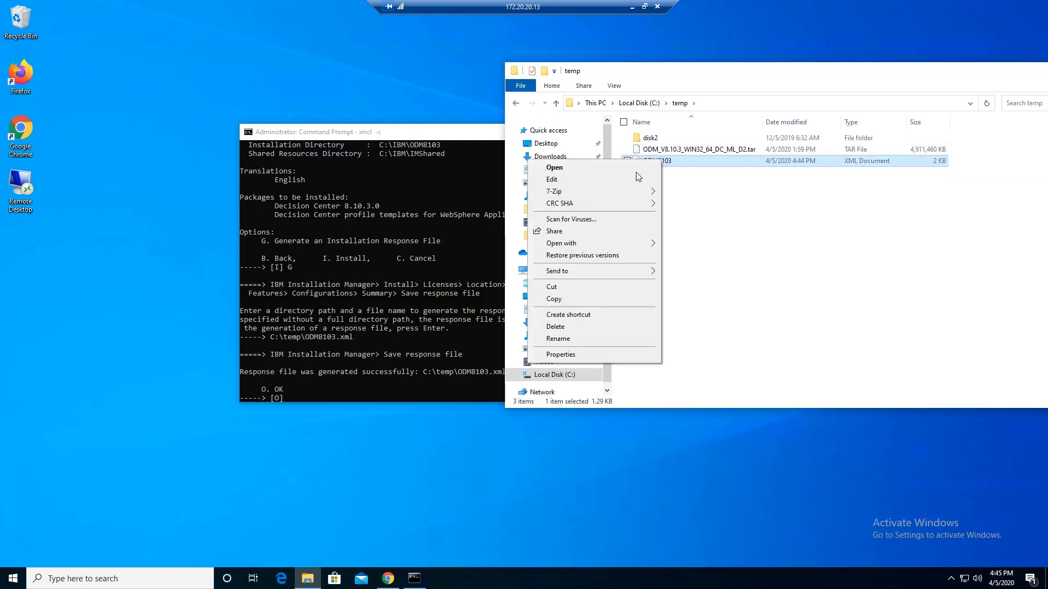
- Review the generated ODM8103.xml response file in Notepad, then close it and return to the console
click(598, 180)
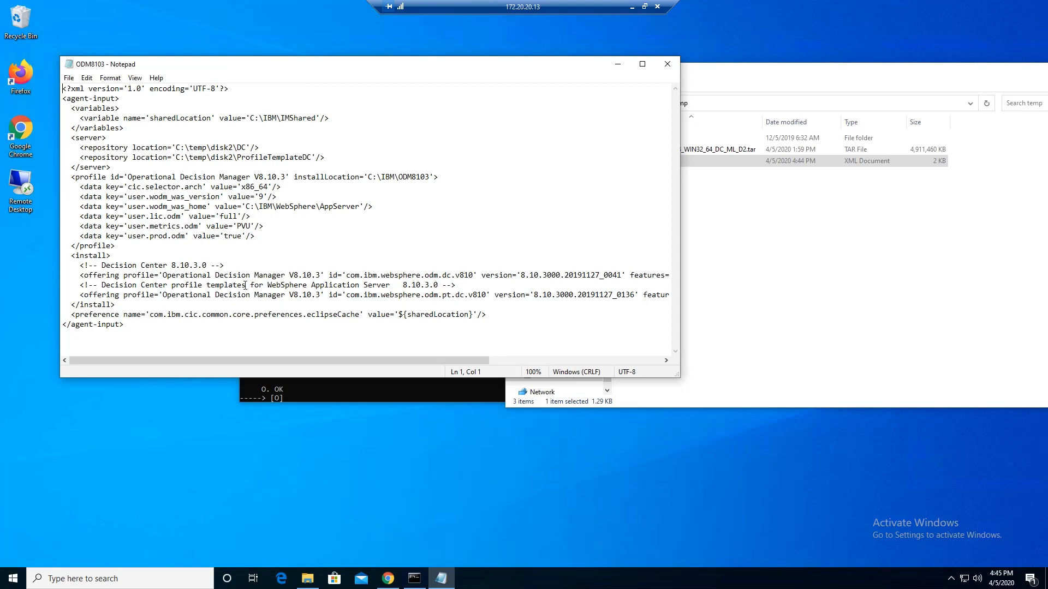
double_click(71, 68)
click(366, 240)
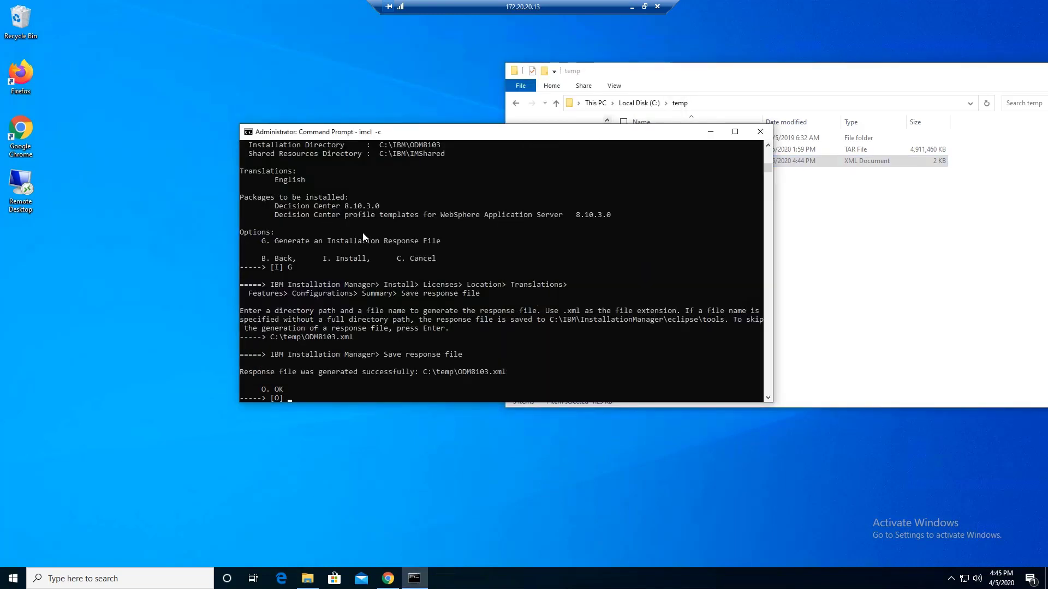
- Acknowledge the saved response file, cancel the install with C, and exit with X
key(Return)
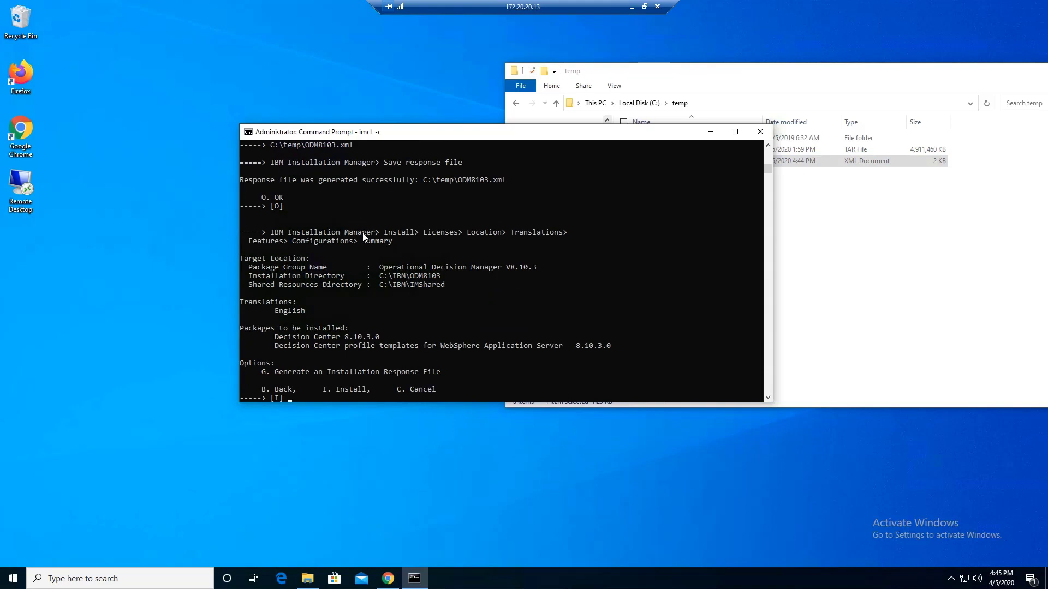
text(C)
key(Return)
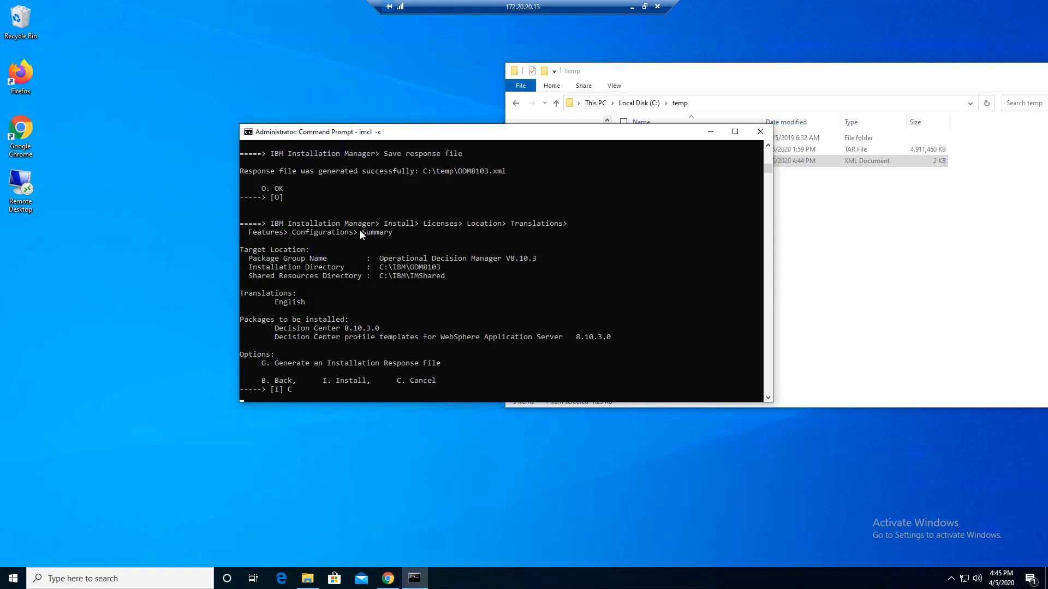
text(X)
key(Return)
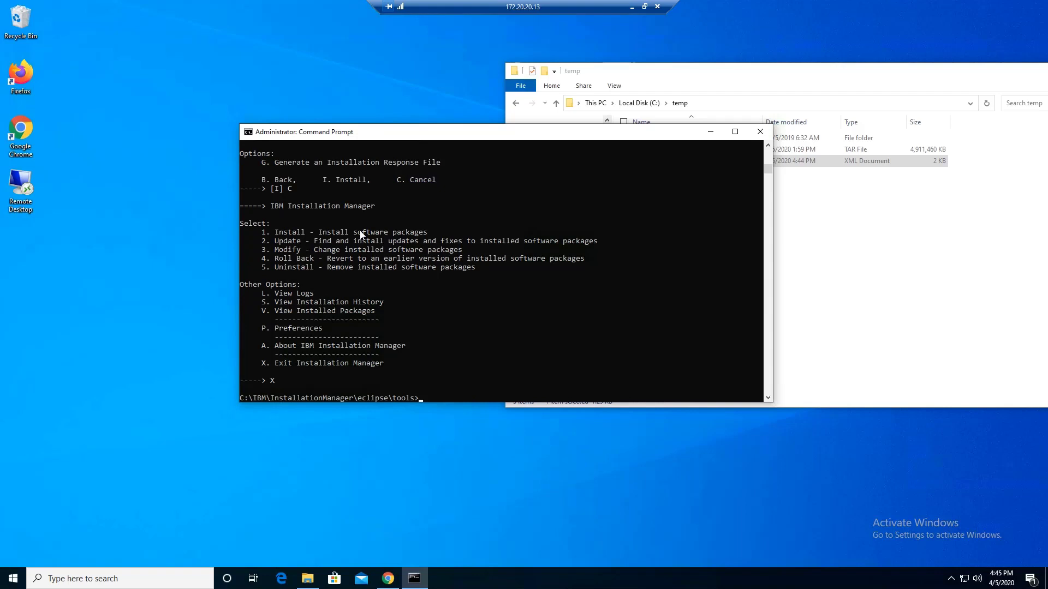
- Run imcl input C:\temp\ODM8103.xml -log C:\temp\ODM8103log.xml -acceptLicense for a silent install
text(imcl )
text(input )
text(C:\)
text(temp\)
text(ODM)
key(Tab)
key(Tab)
text(-)
text(log )
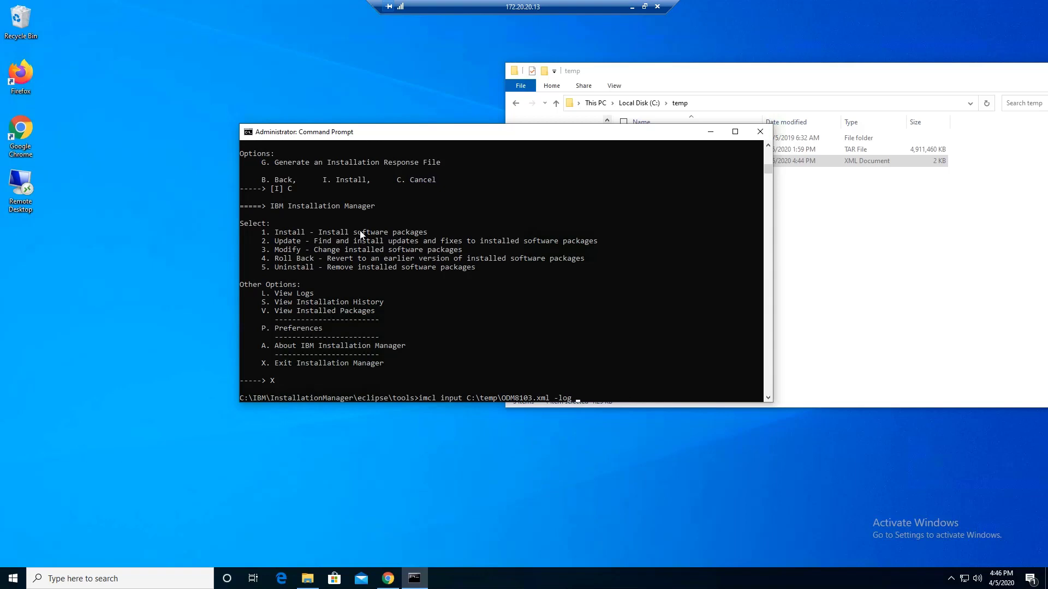
text(C:\)
text(temp\)
text(ODM8103)
text(log.)
text(xml -)
text(acce)
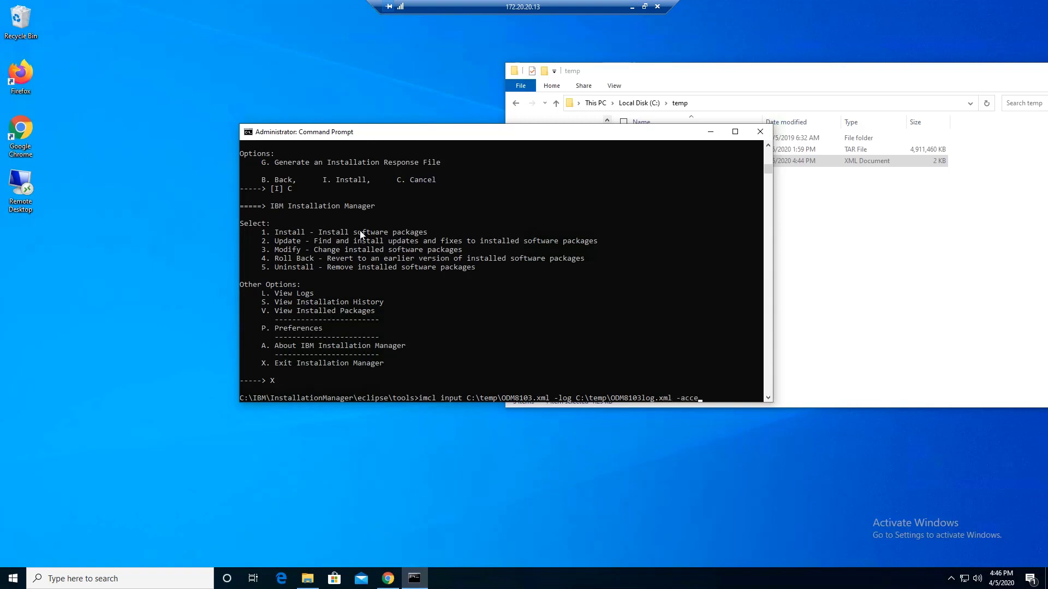
text(ptLicense)
key(Return)
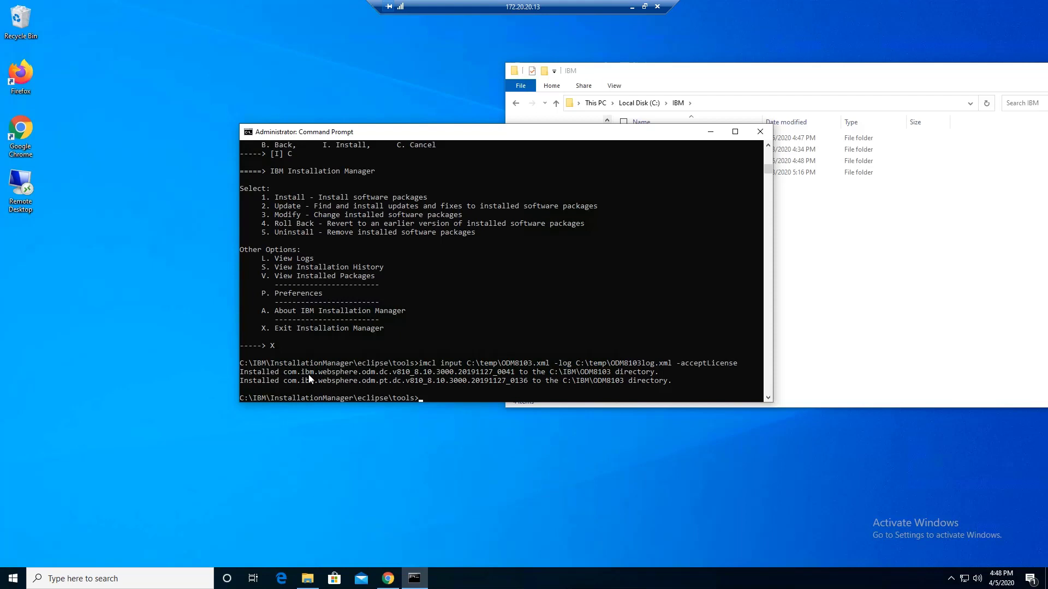
- Run imcl listInstalledPackages -verbose to check the installed packages
text(imcl)
text( listInsta)
text(lled)
key(BackSpace)
key(BackSpace)
key(BackSpace)
key(BackSpace)
key(BackSpace)
key(BackSpace)
key(BackSpace)
key(BackSpace)
text(ns)
text(talledPac)
text(kage)
text(s -)
text(verbose)
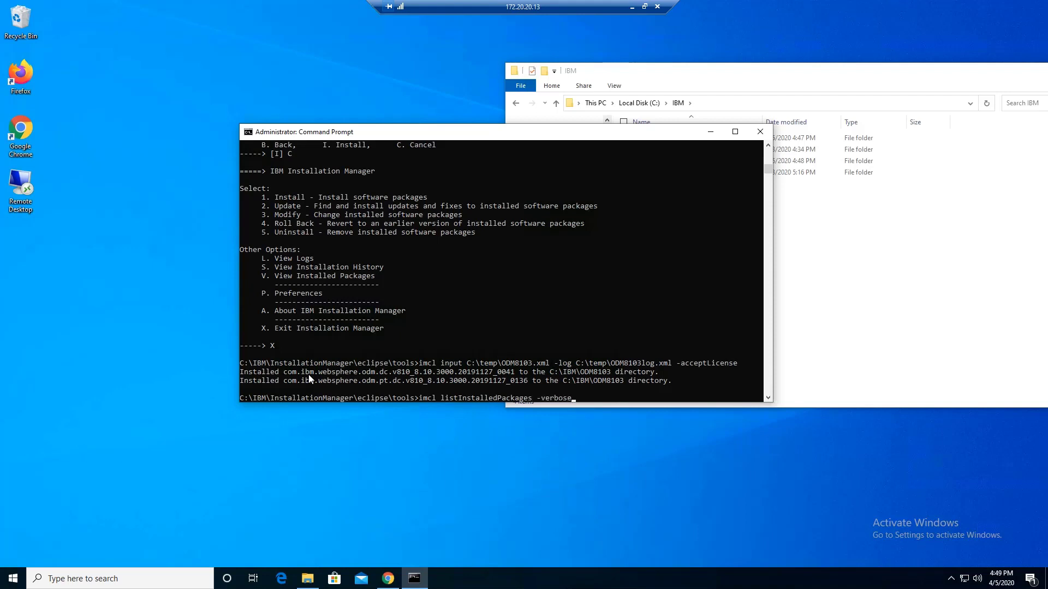
key(Return)
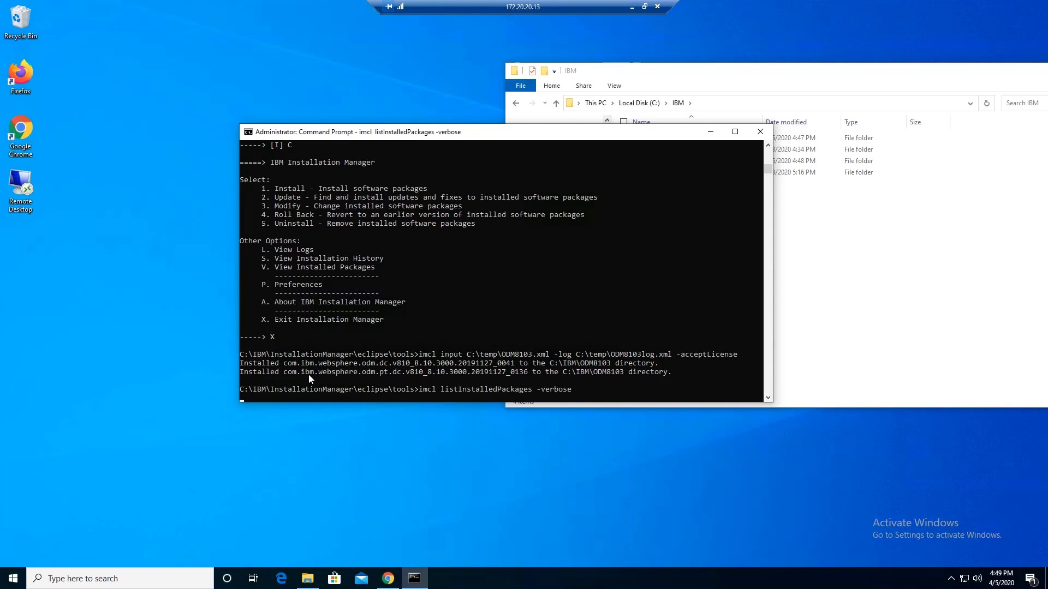